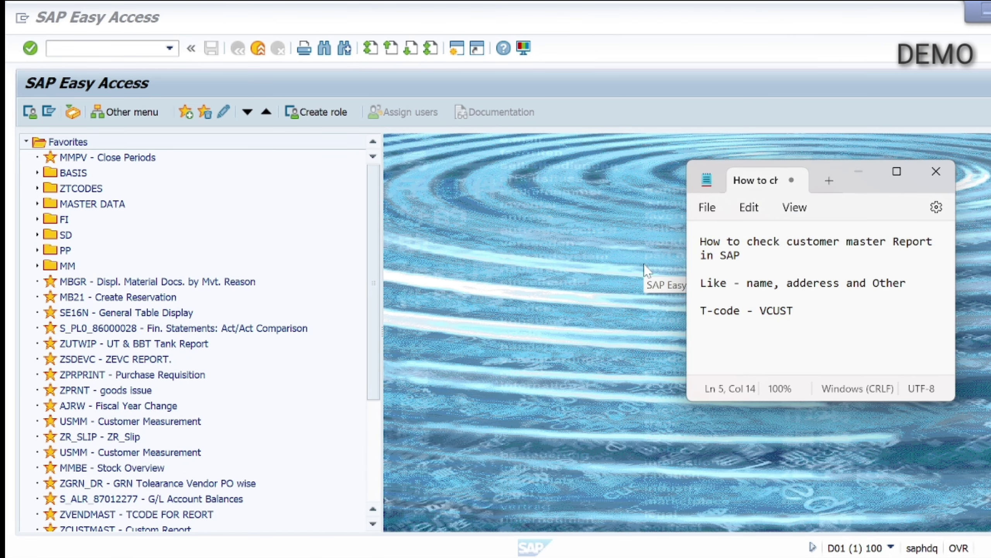
{"action": "left_click", "coordinate": [820, 241]}
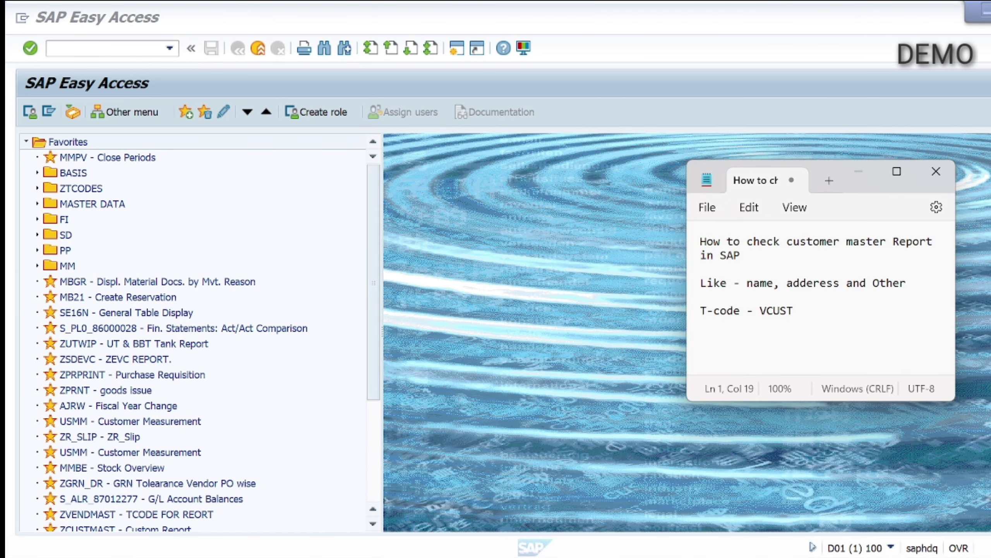
{"action": "key", "text": "Down"}
{"action": "key", "text": "Down"}
{"action": "key", "text": "Down"}
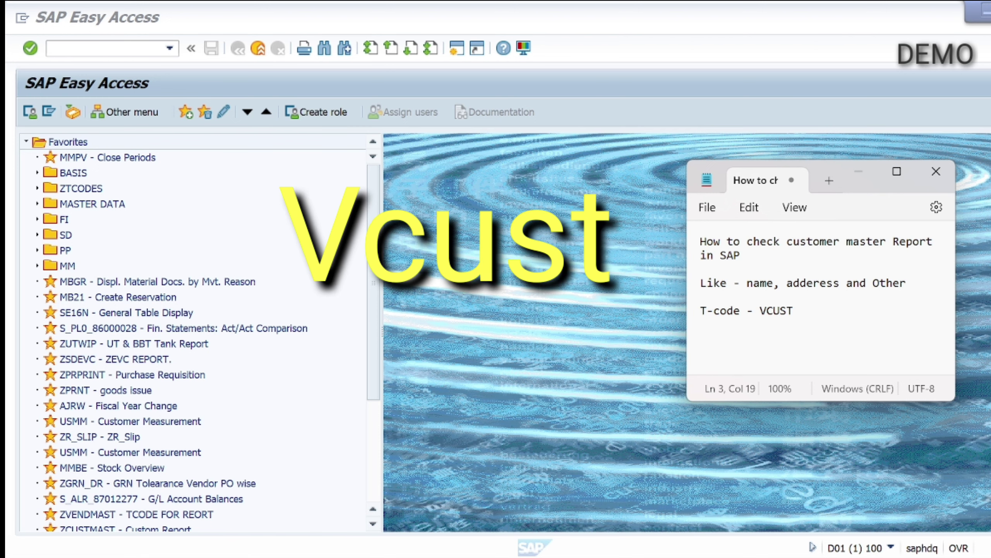
{"action": "left_click", "coordinate": [794, 311]}
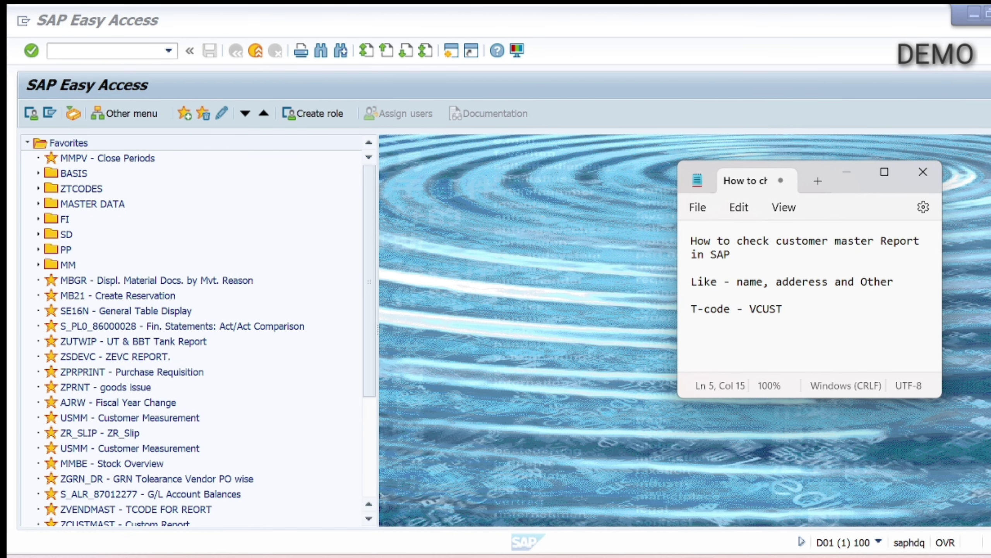
Step: Switch to SAP Easy Access and start transaction VCUST
{"action": "key", "text": "alt+Tab"}
{"action": "type", "text": "vcust"}
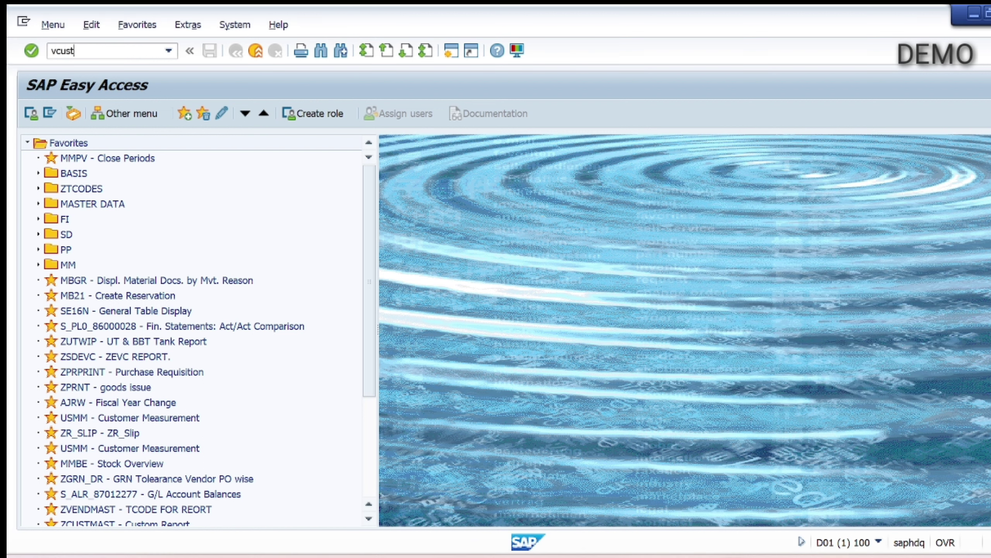
{"action": "key", "text": "Return"}
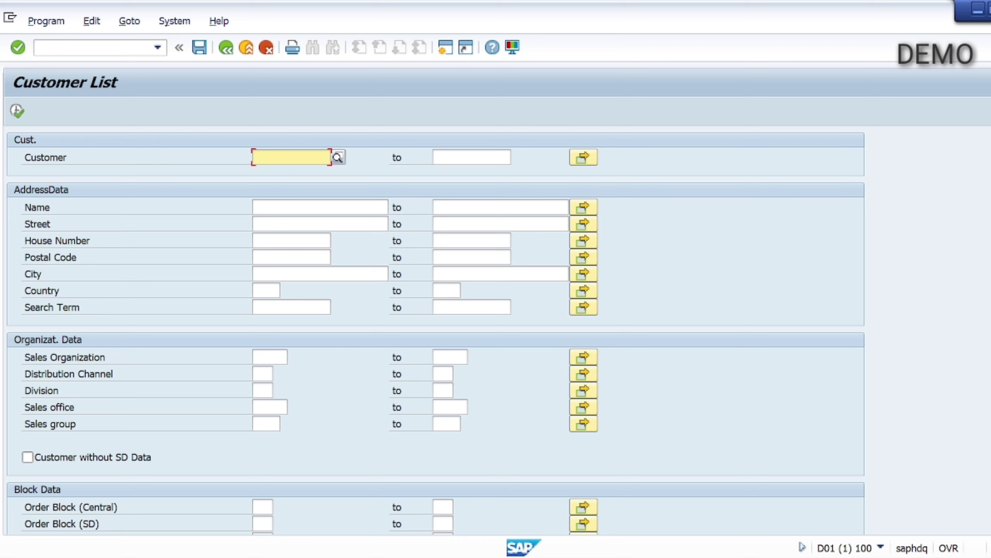
Step: Examine the address selection fields of the customer list, from name and street to country and search term
{"action": "left_click", "coordinate": [291, 207]}
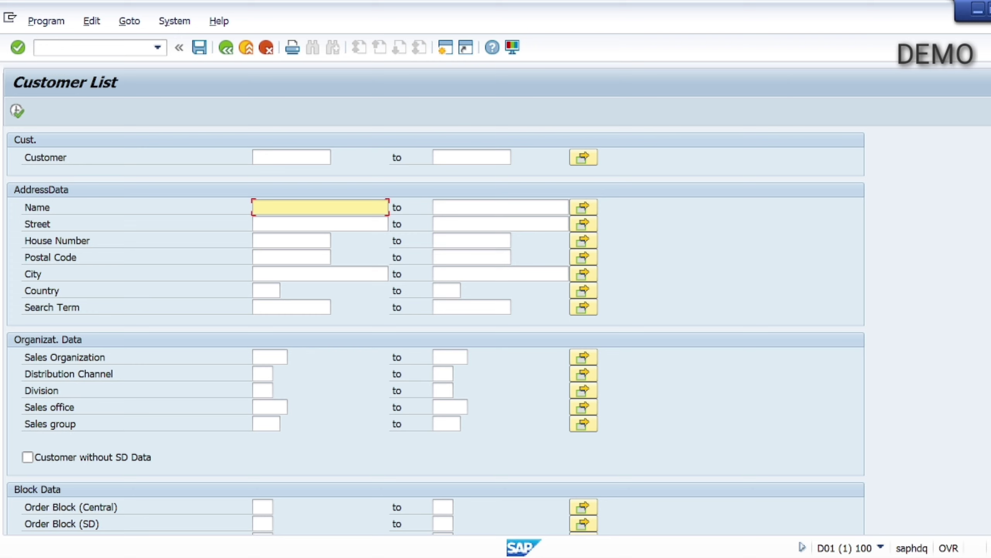
{"action": "left_click", "coordinate": [291, 224]}
{"action": "left_click", "coordinate": [291, 240]}
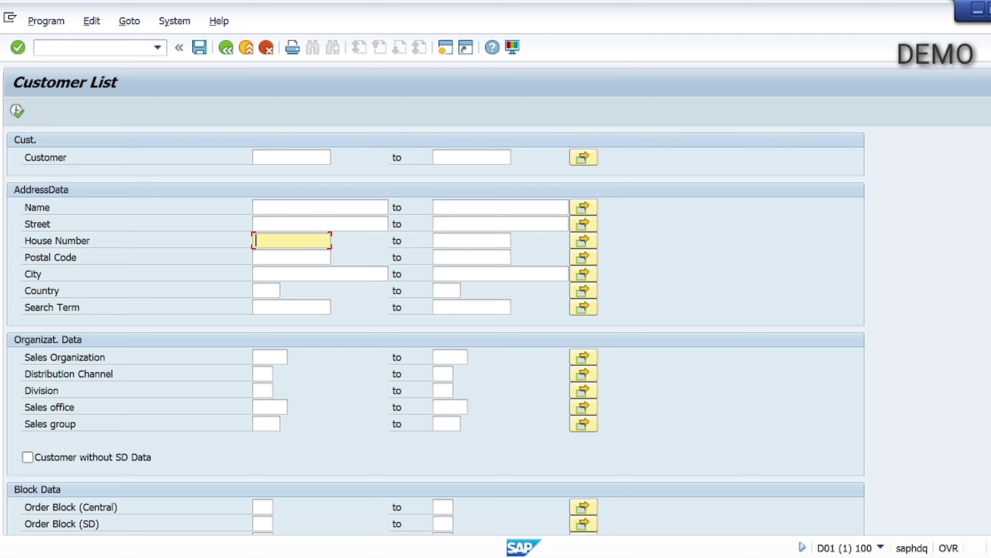
{"action": "left_click", "coordinate": [291, 257]}
{"action": "left_click", "coordinate": [291, 274]}
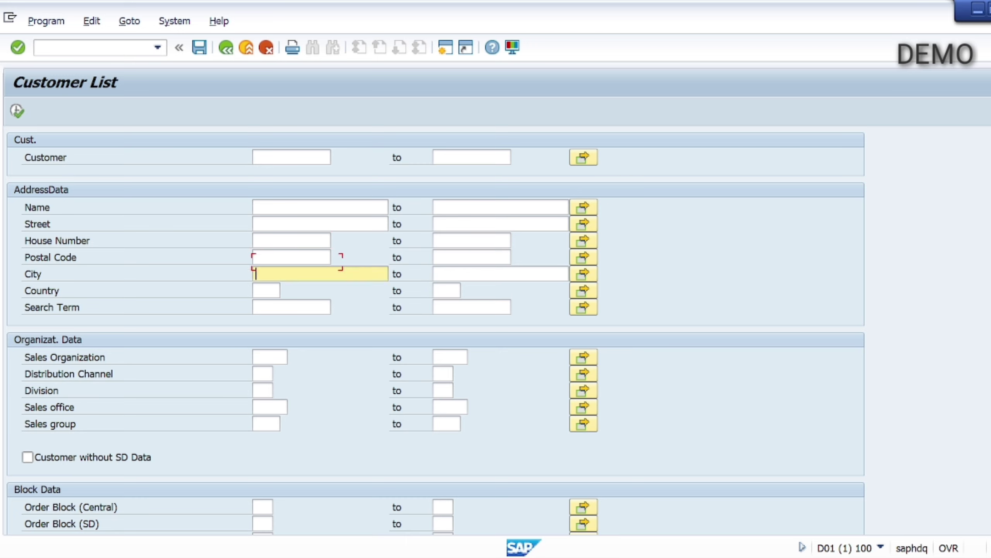
{"action": "left_click", "coordinate": [265, 290]}
{"action": "left_click", "coordinate": [291, 307]}
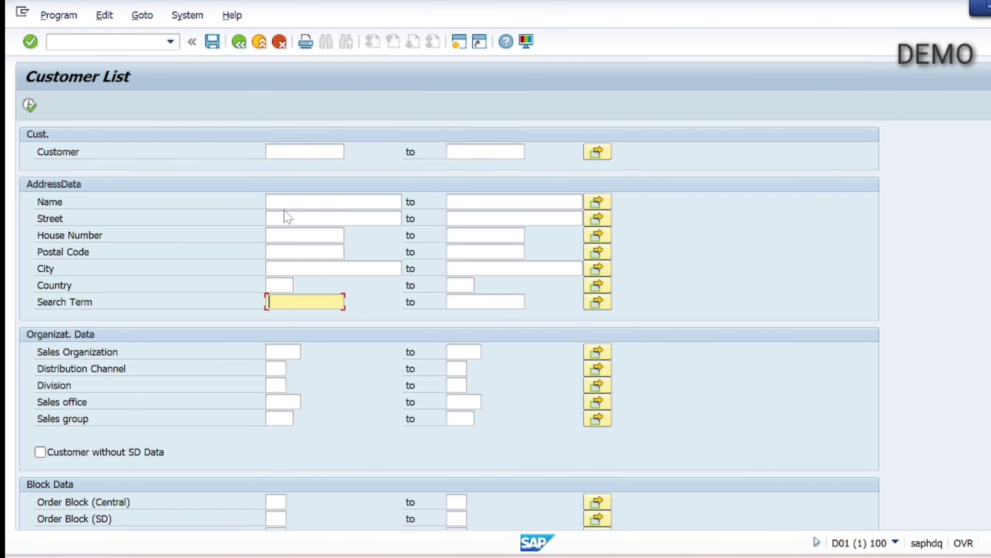
{"action": "left_click", "coordinate": [304, 234]}
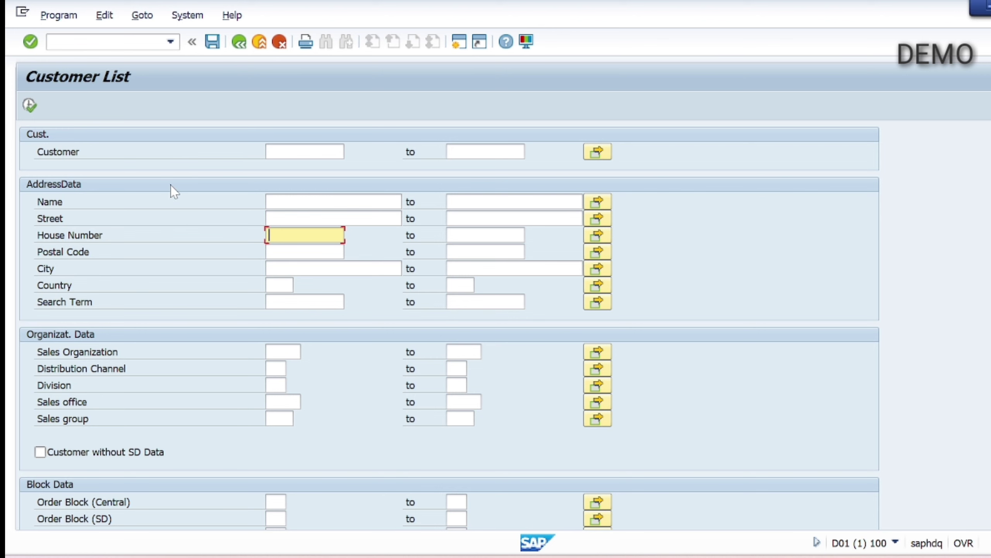
Step: Set the Sales Organization selection in the organizational data to 1100
{"action": "scroll", "coordinate": [448, 328], "scroll_direction": "down", "scroll_amount": 1}
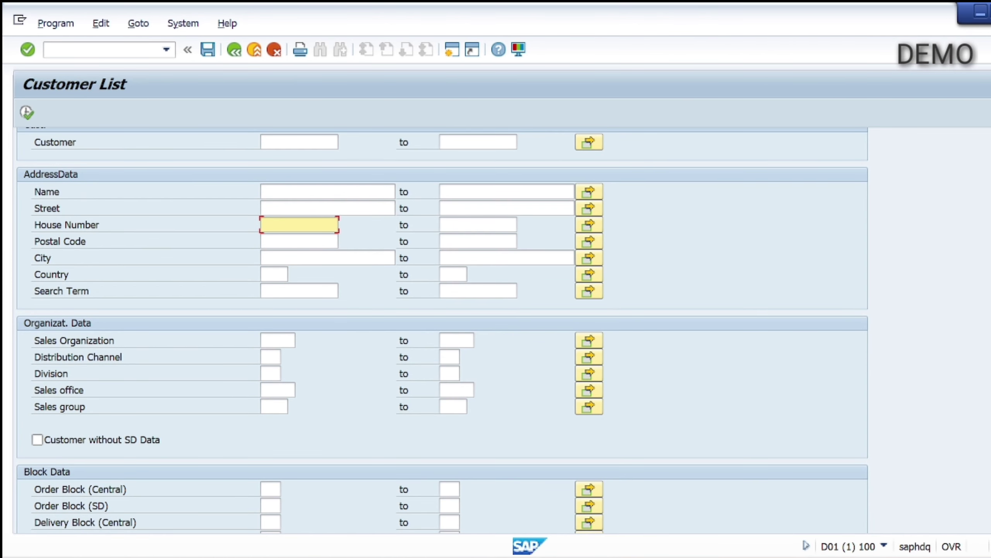
{"action": "left_click", "coordinate": [289, 339]}
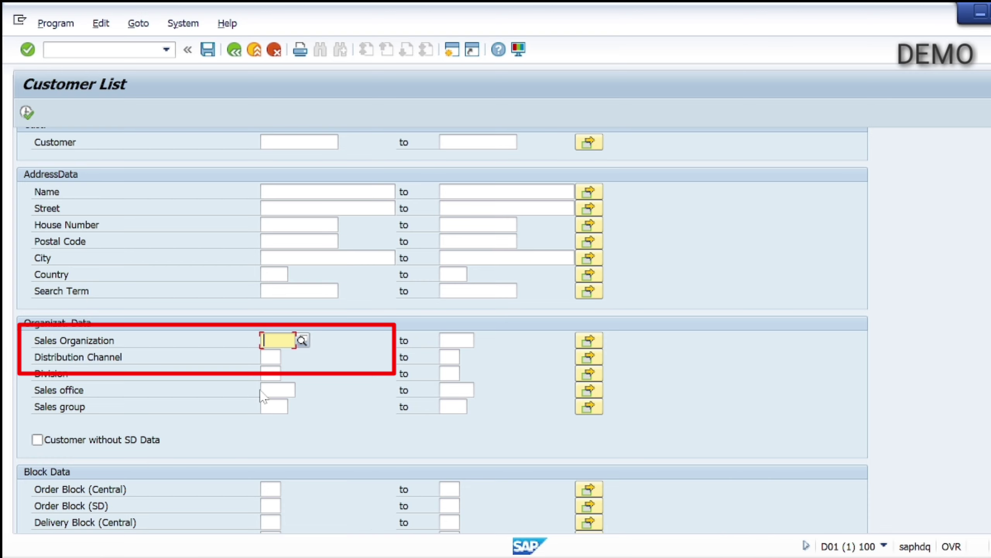
{"action": "key", "text": "BackSpace"}
{"action": "key", "text": "Down"}
{"action": "key", "text": "Return"}
{"action": "key", "text": "Tab"}
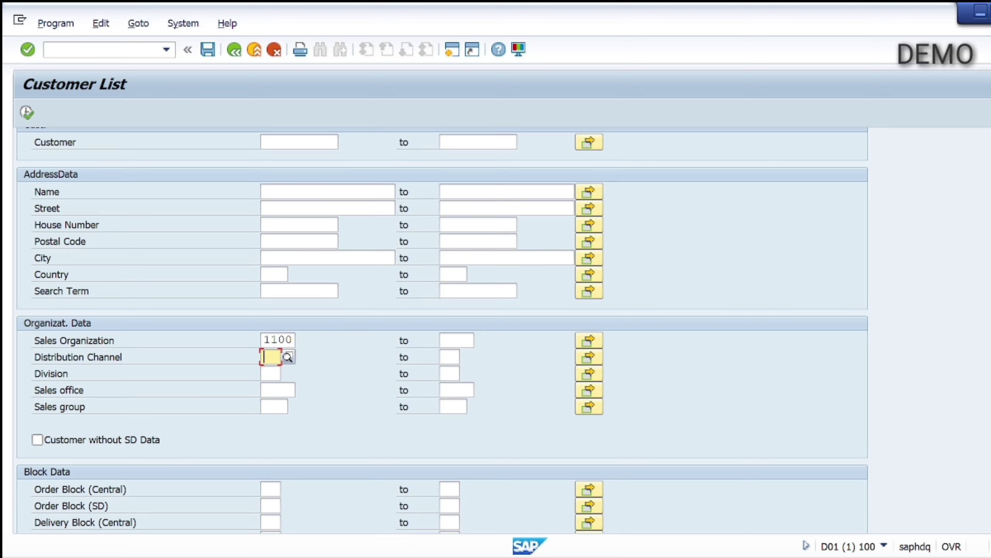
Step: Look through the remaining organizational selection fields: distribution channel, division, sales office and sales group
{"action": "key", "text": "Tab"}
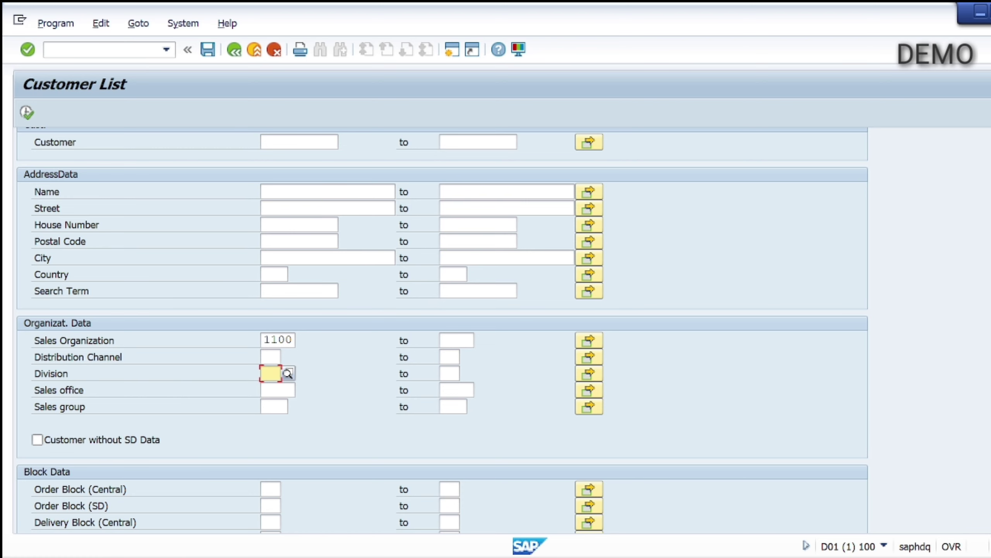
{"action": "scroll", "coordinate": [324, 393], "scroll_direction": "up", "scroll_amount": 1}
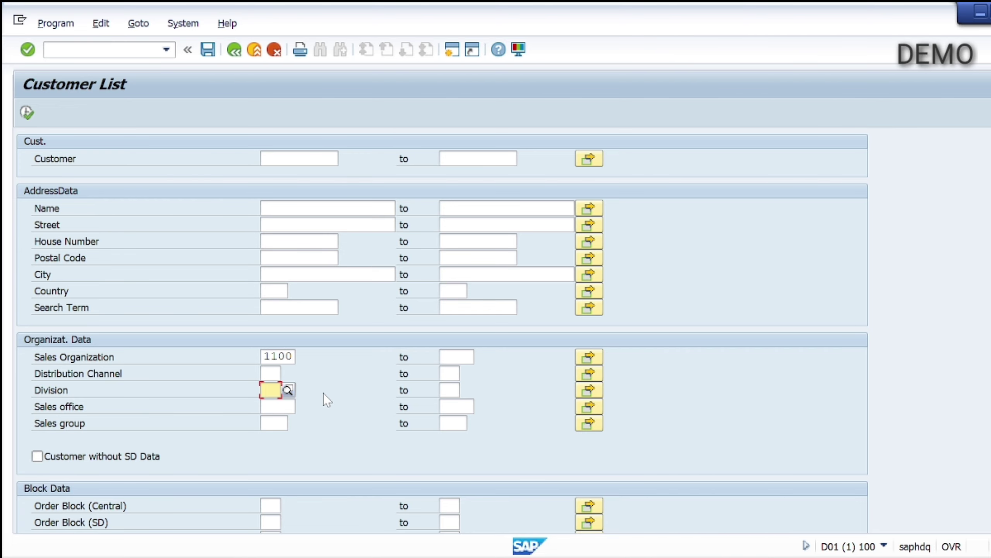
{"action": "scroll", "coordinate": [324, 394], "scroll_direction": "down", "scroll_amount": 2}
{"action": "key", "text": "Down"}
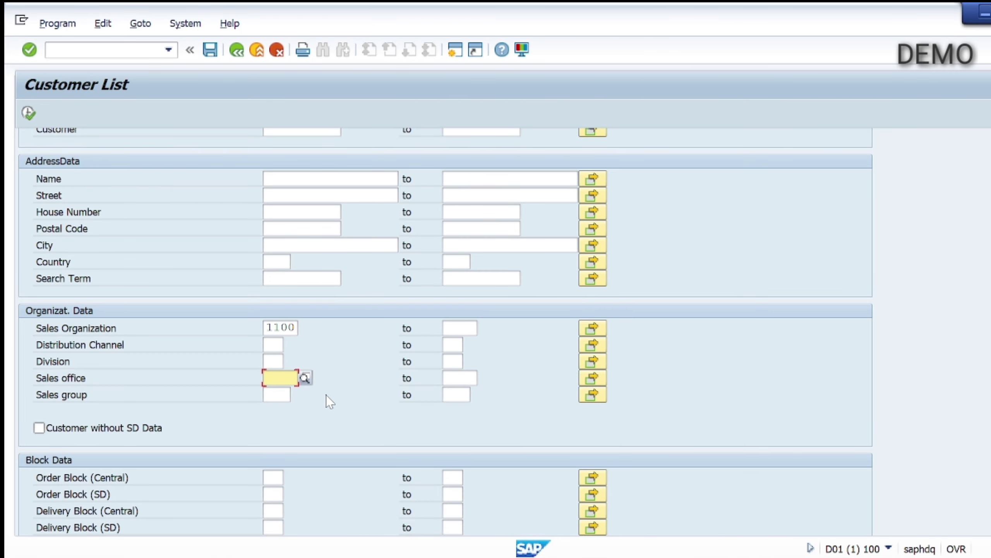
{"action": "key", "text": "Down"}
{"action": "scroll", "coordinate": [326, 396], "scroll_direction": "down", "scroll_amount": 6}
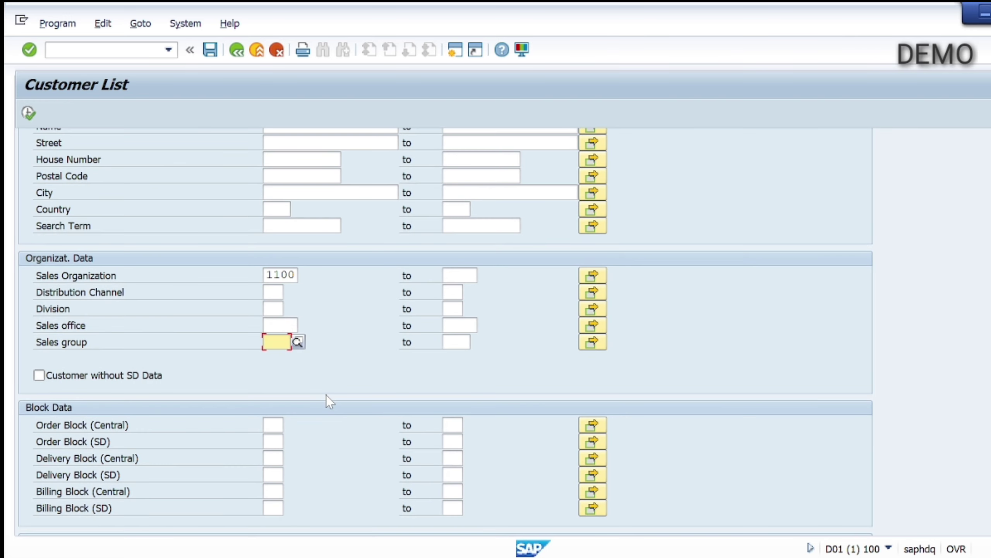
{"action": "scroll", "coordinate": [326, 395], "scroll_direction": "down", "scroll_amount": 2}
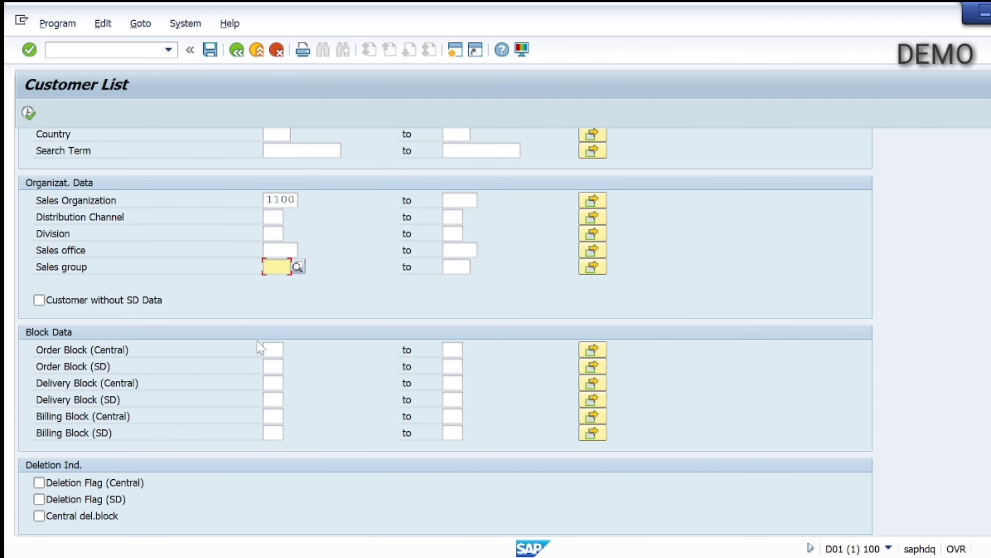
Step: Examine the block data selection fields for order, delivery and billing blocks
{"action": "key", "text": "Down"}
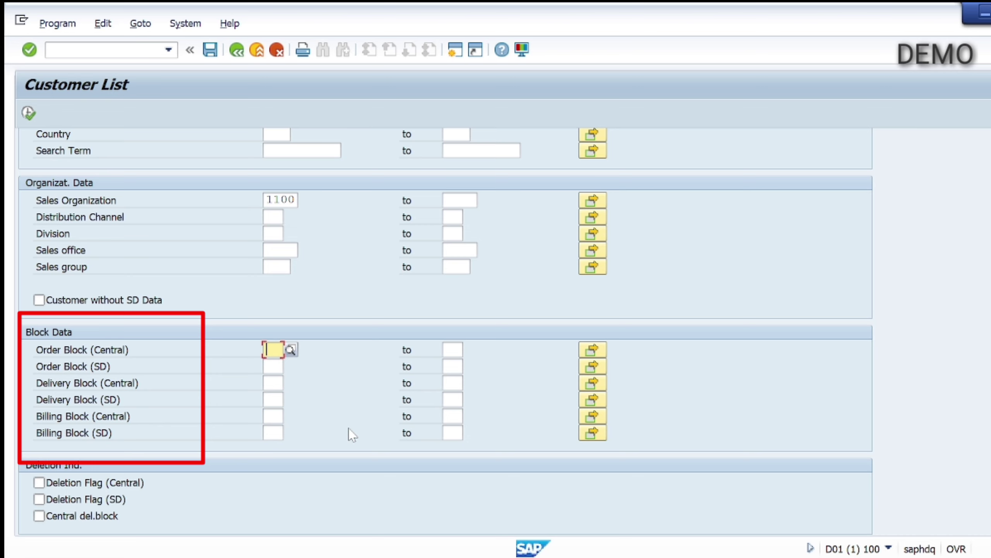
{"action": "key", "text": "Down"}
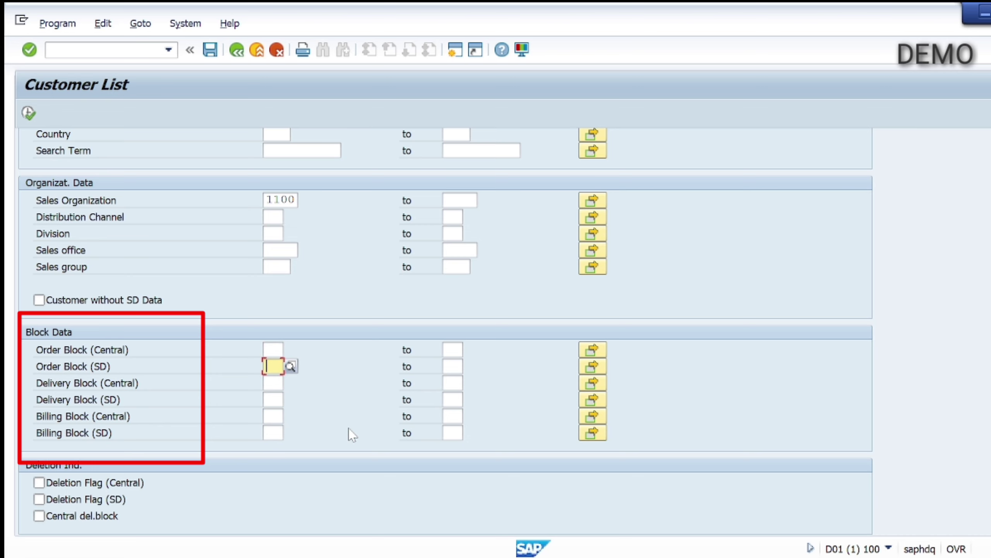
{"action": "key", "text": "Down"}
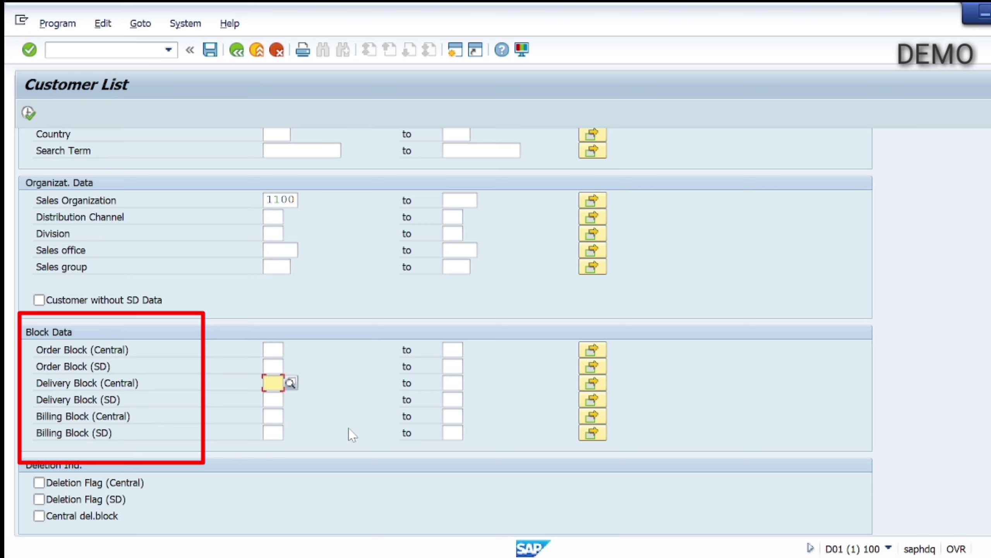
{"action": "key", "text": "Down"}
{"action": "key", "text": "Down"}
{"action": "key", "text": "Down"}
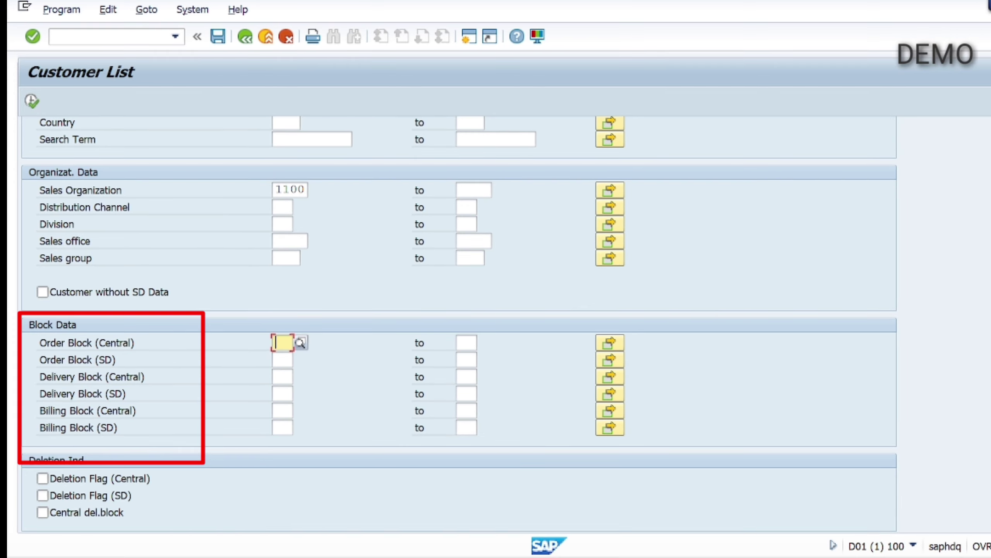
{"action": "key", "text": "Down"}
{"action": "key", "text": "Down"}
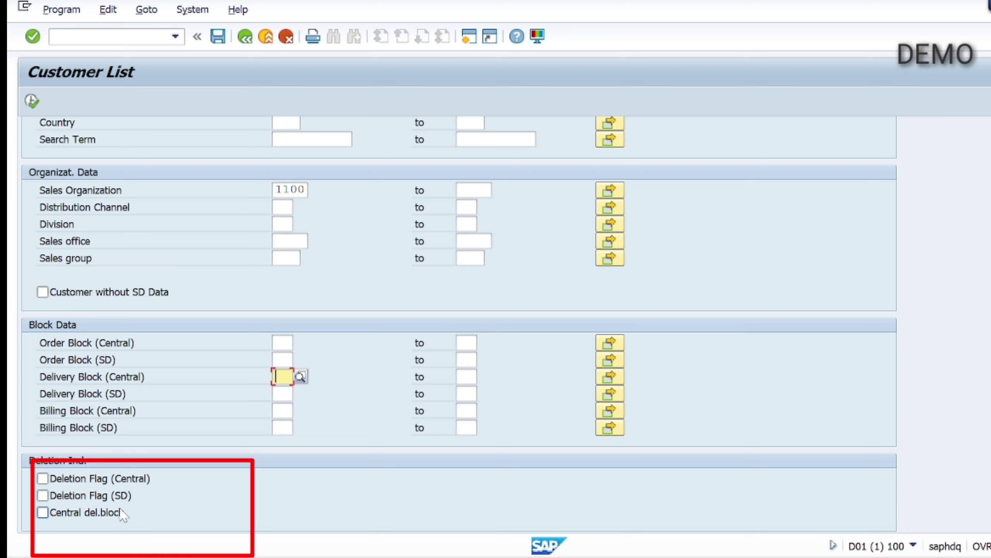
Step: Tick the Deletion Flag (Central) option and clear it again
{"action": "left_click", "coordinate": [61, 479]}
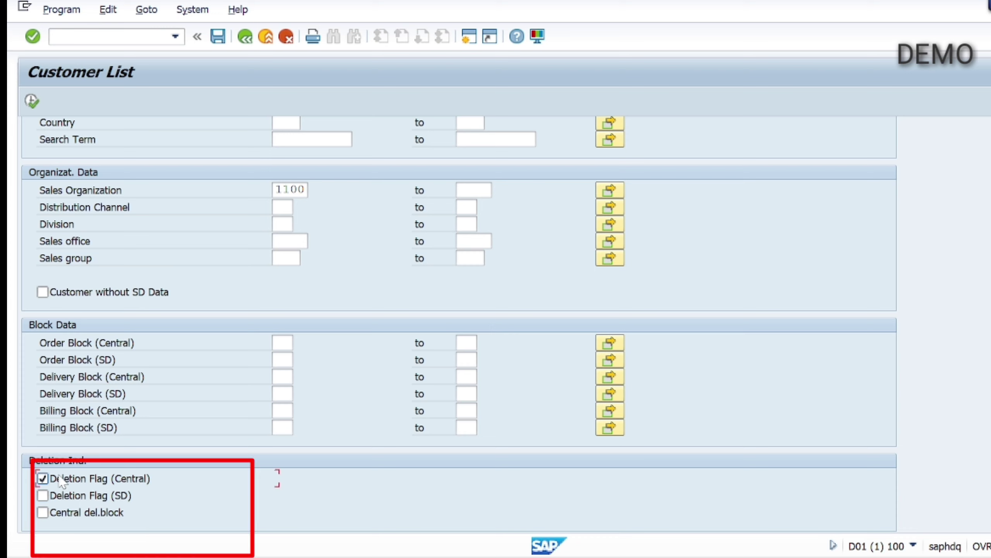
{"action": "left_click", "coordinate": [61, 481]}
Step: Set the Distribution Channel selection in the organizational data to 70
{"action": "scroll", "coordinate": [356, 289], "scroll_direction": "up", "scroll_amount": 5}
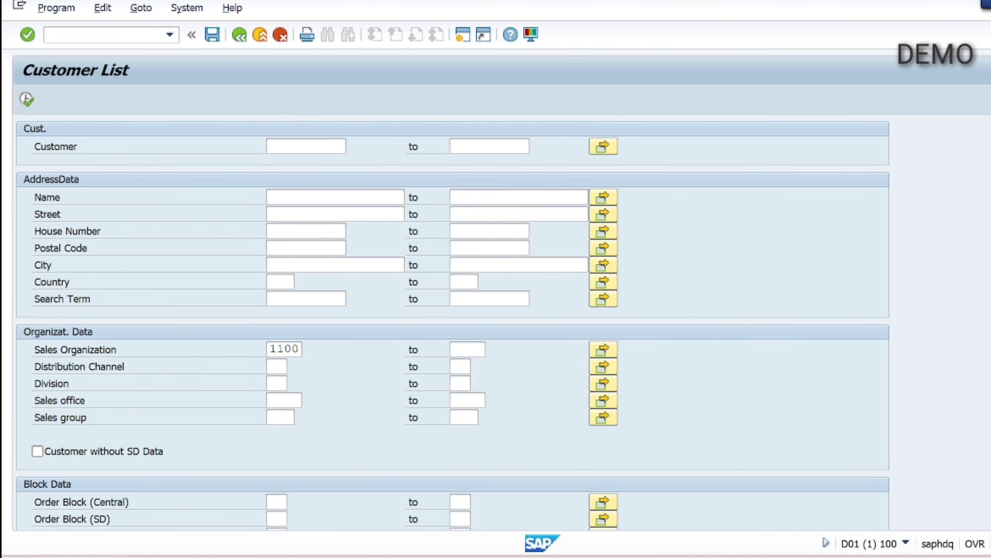
{"action": "left_click", "coordinate": [277, 349]}
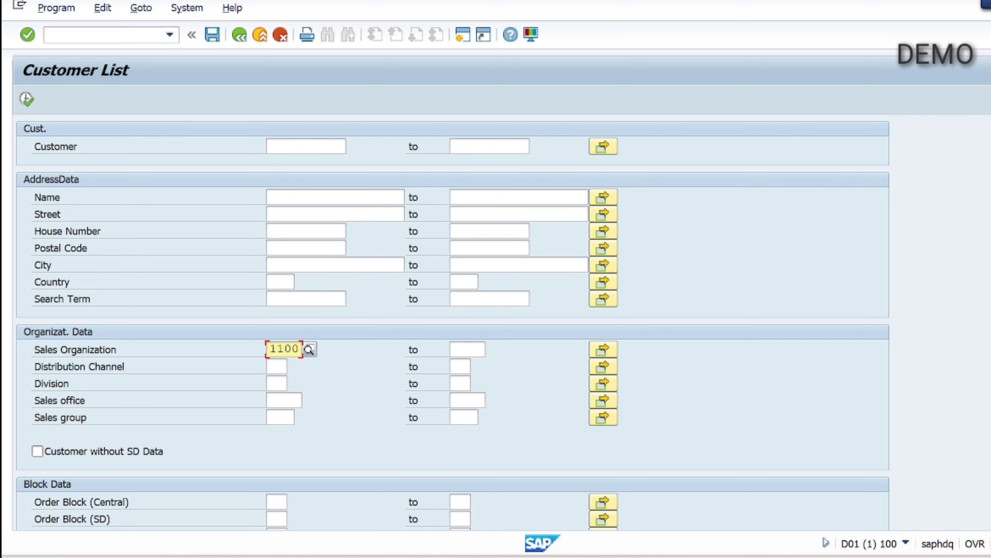
{"action": "left_click", "coordinate": [273, 366]}
{"action": "type", "text": "7"}
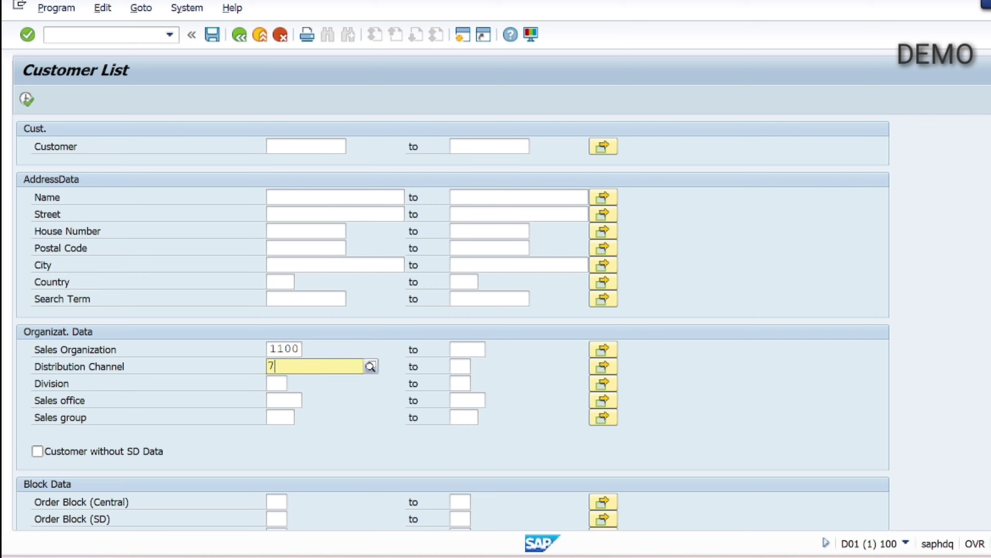
{"action": "type", "text": "0"}
{"action": "key", "text": "Tab"}
{"action": "left_click", "coordinate": [277, 366]}
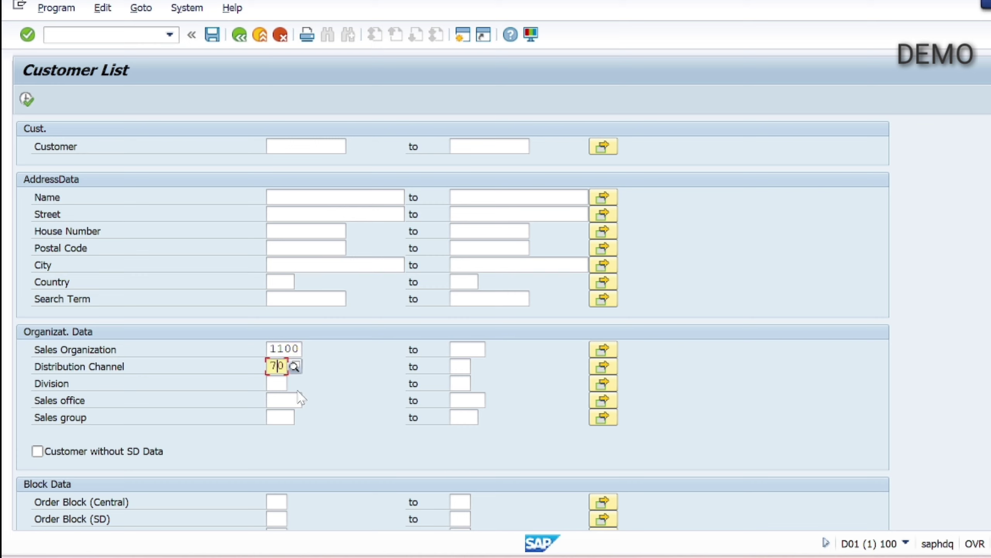
Step: Leave the division empty and execute the customer list report with the entered selection
{"action": "left_click", "coordinate": [276, 383]}
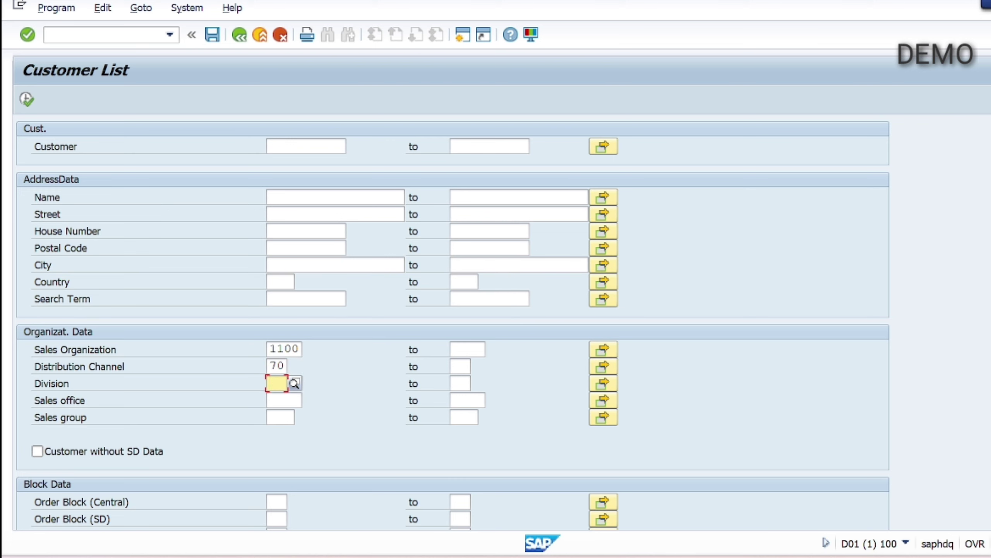
{"action": "left_click", "coordinate": [285, 349]}
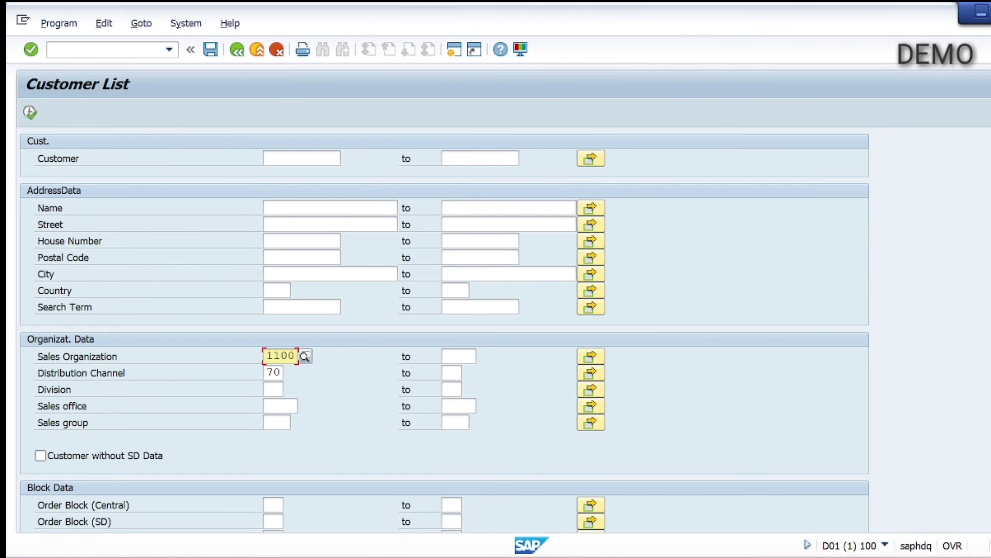
{"action": "left_click", "coordinate": [28, 110]}
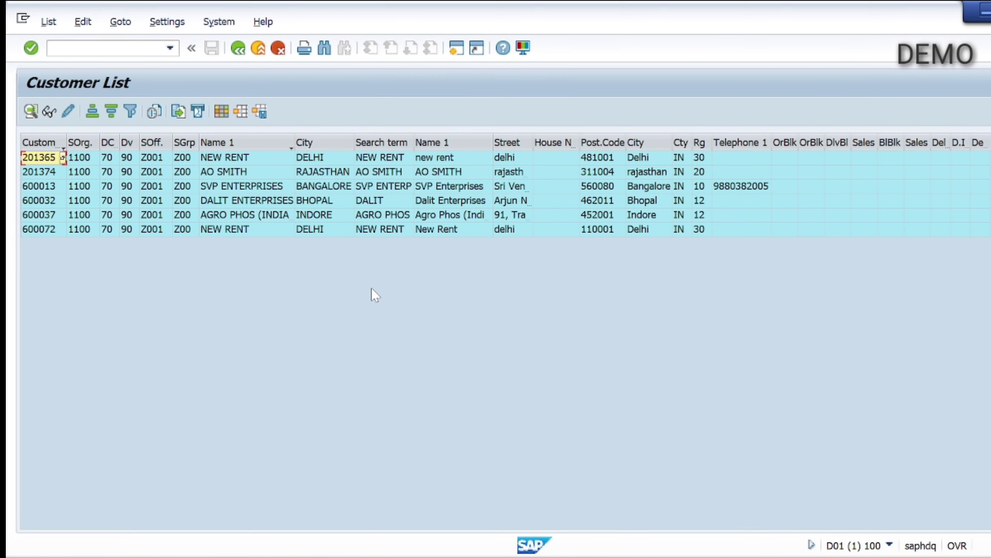
Step: Examine the customer list's columns, from customer number, distribution channel and sales office to name, postal code and region
{"action": "left_click", "coordinate": [28, 144]}
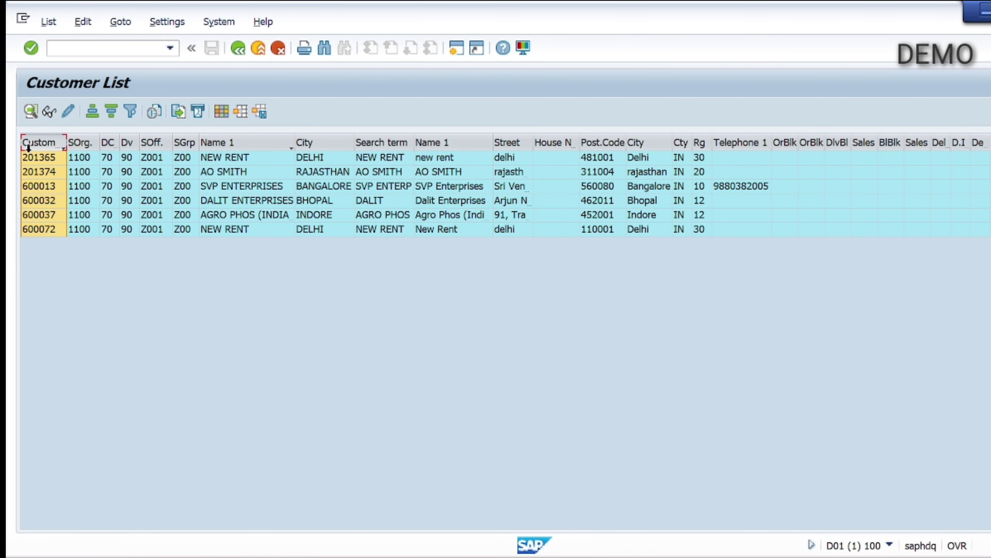
{"action": "left_click", "coordinate": [91, 141]}
{"action": "left_click", "coordinate": [109, 144]}
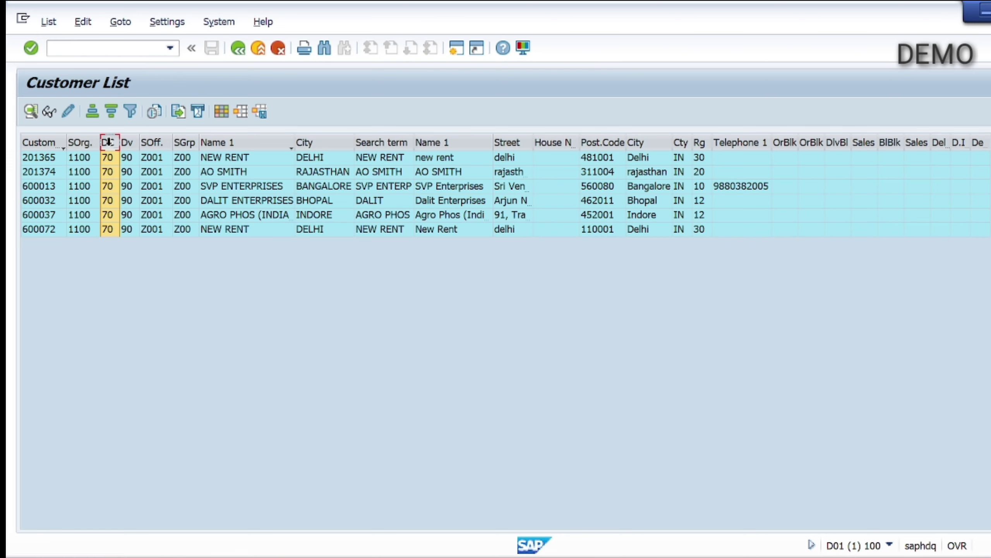
{"action": "left_click", "coordinate": [127, 142]}
{"action": "left_click", "coordinate": [156, 142]}
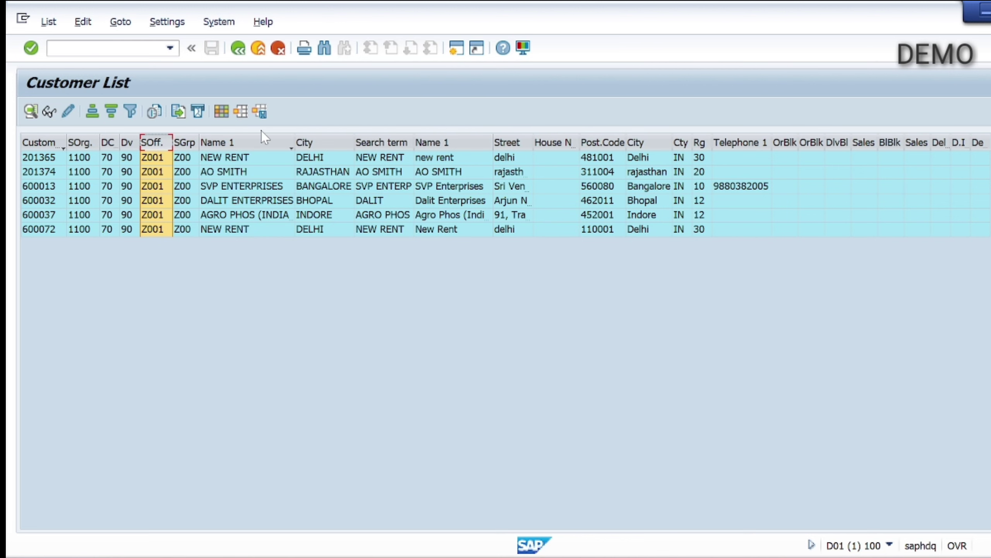
{"action": "left_click", "coordinate": [262, 142]}
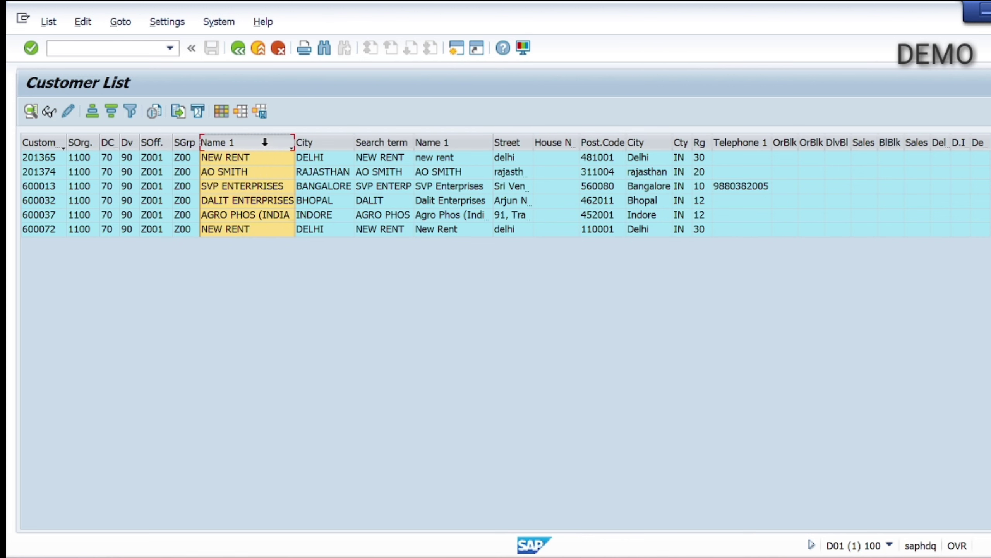
{"action": "left_click", "coordinate": [223, 163]}
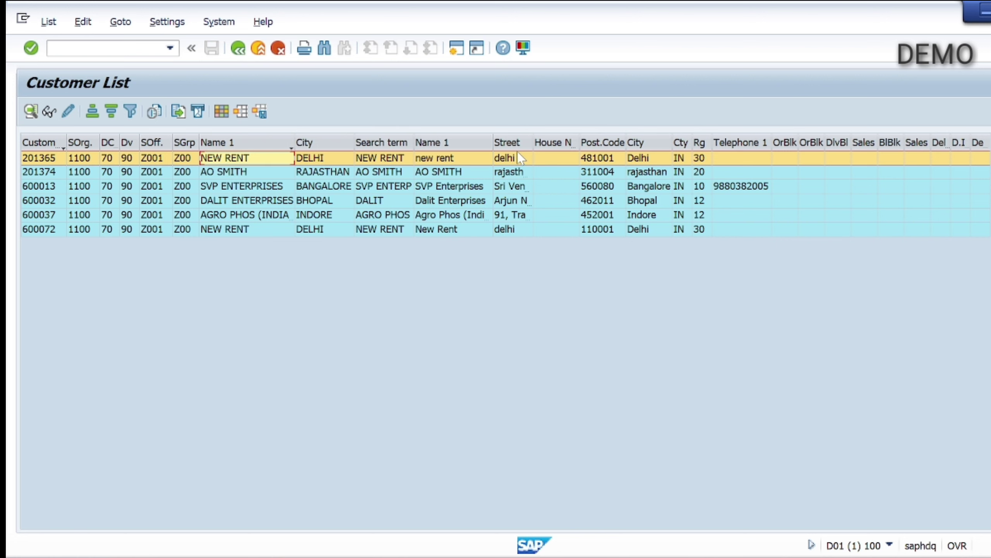
{"action": "left_click", "coordinate": [603, 142]}
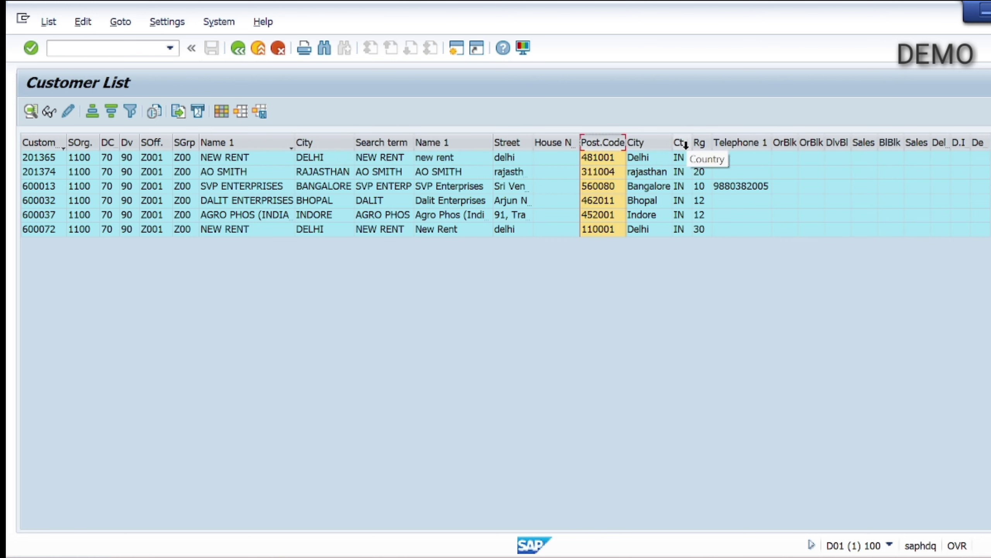
{"action": "left_click", "coordinate": [703, 143]}
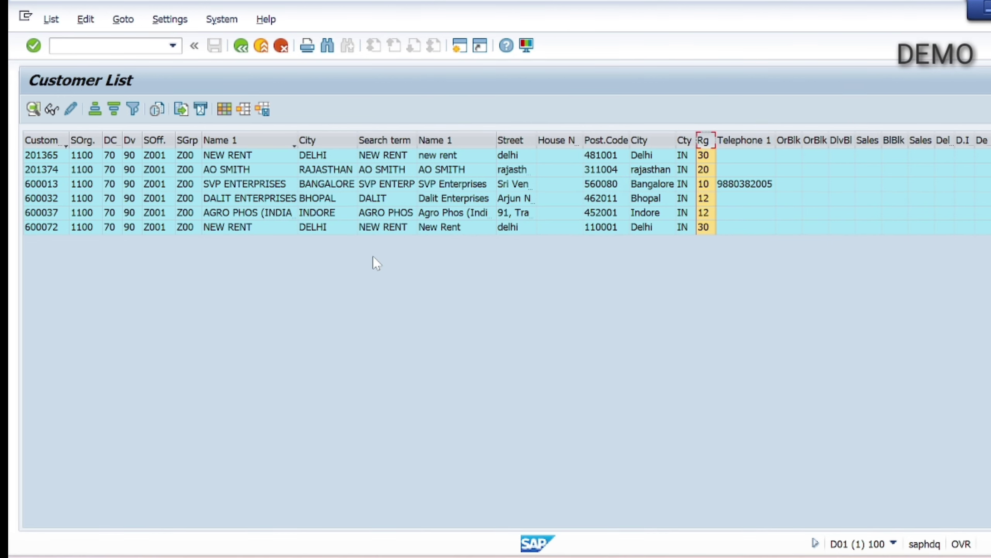
Step: Return to the selection screen and enter the first listed customer's number as the customer filter
{"action": "left_click", "coordinate": [39, 160]}
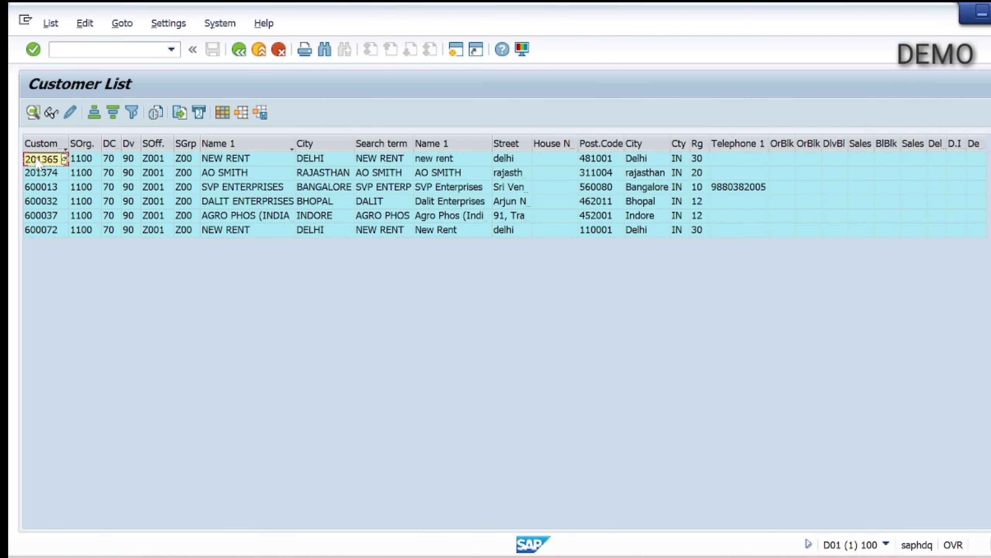
{"action": "left_click", "coordinate": [238, 49]}
{"action": "type", "text": "201365"}
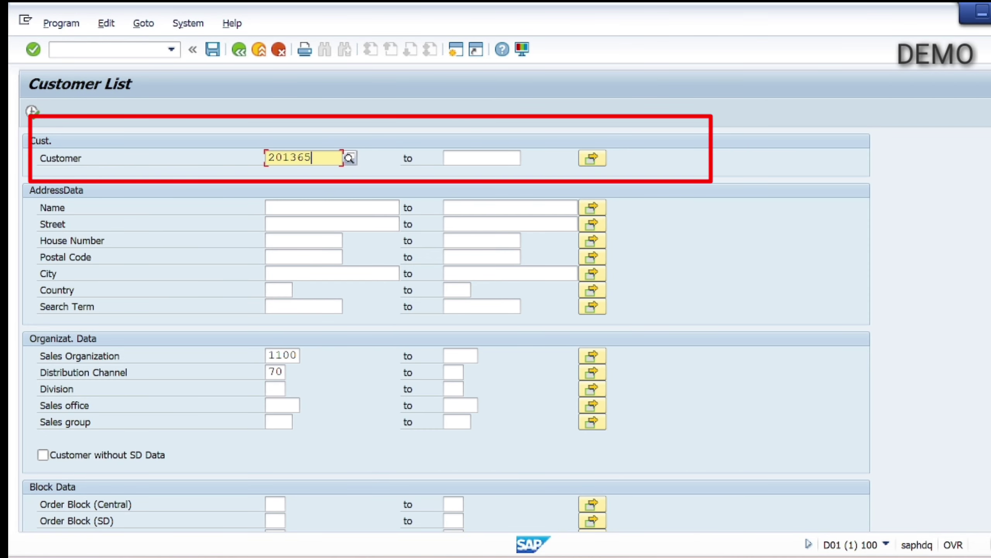
Step: Clear the distribution channel selection and execute the customer list for the single customer in sales organization 1100
{"action": "left_click", "coordinate": [275, 371]}
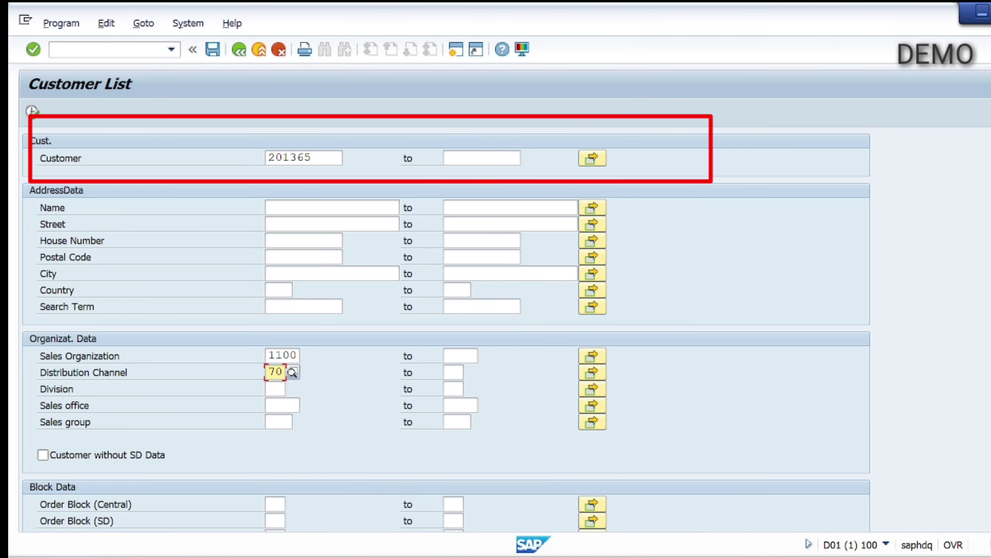
{"action": "key", "text": "BackSpace"}
{"action": "key", "text": "BackSpace"}
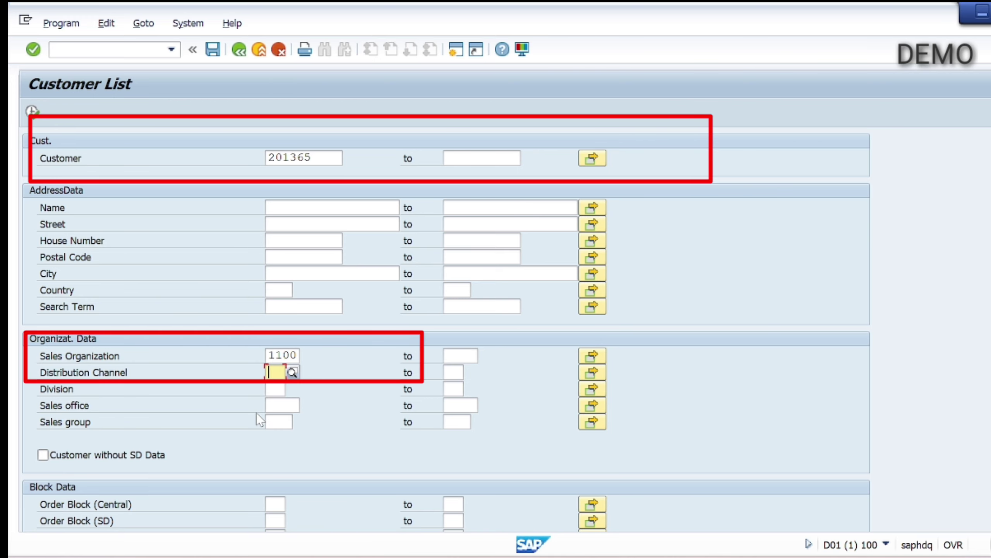
{"action": "key", "text": "Tab"}
{"action": "left_click", "coordinate": [293, 353]}
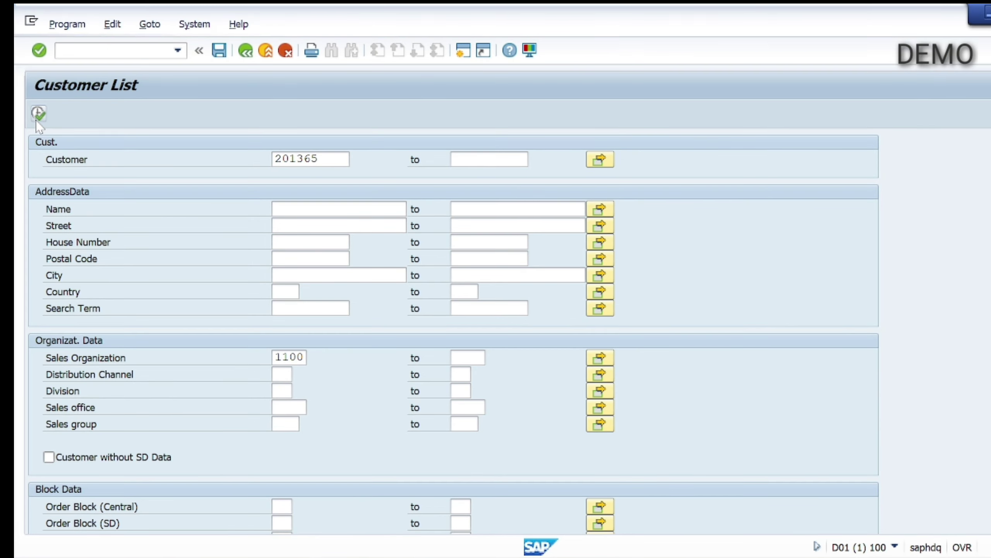
{"action": "left_click", "coordinate": [35, 91]}
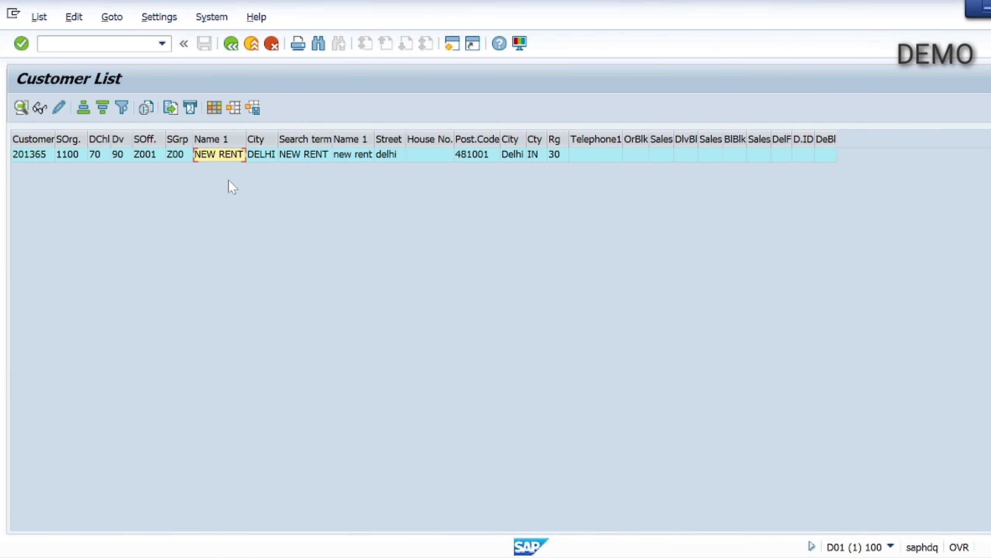
Step: Examine the single customer's row from the name back to the customer number
{"action": "key", "text": "Left"}
{"action": "key", "text": "Left"}
{"action": "key", "text": "Left"}
{"action": "key", "text": "Left"}
{"action": "key", "text": "Left"}
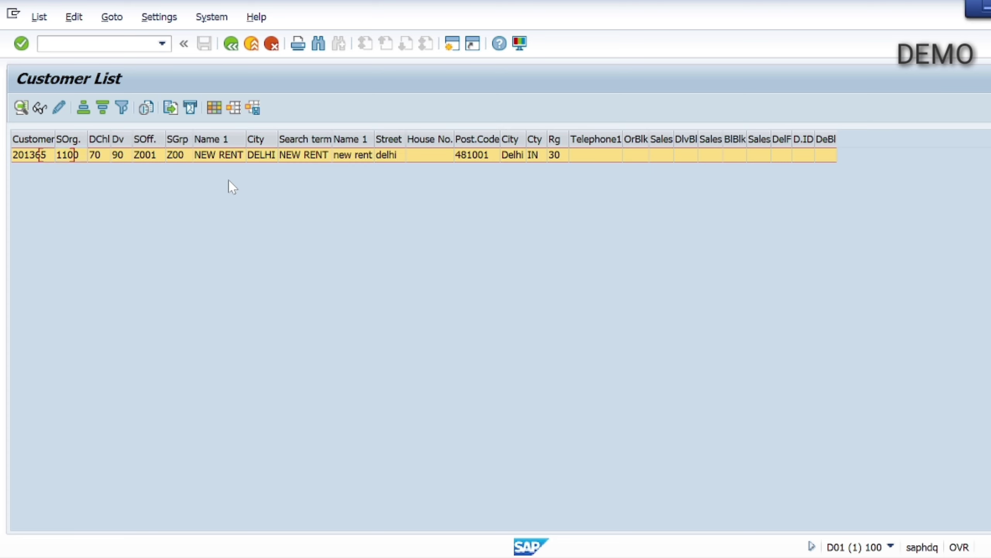
{"action": "key", "text": "Left"}
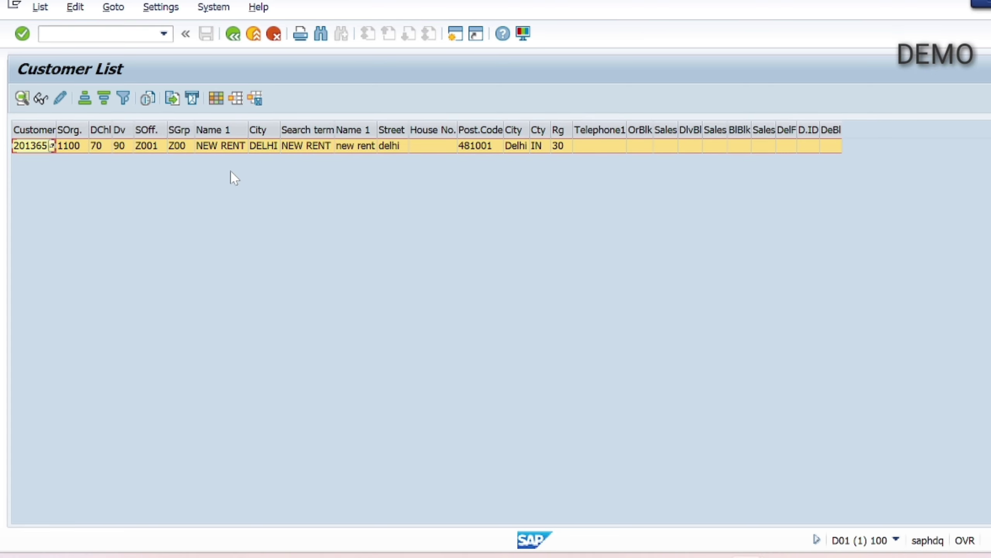
Step: Clear the customer number on the selection screen and execute the customer list for sales organization 1100 only
{"action": "left_click", "coordinate": [228, 42]}
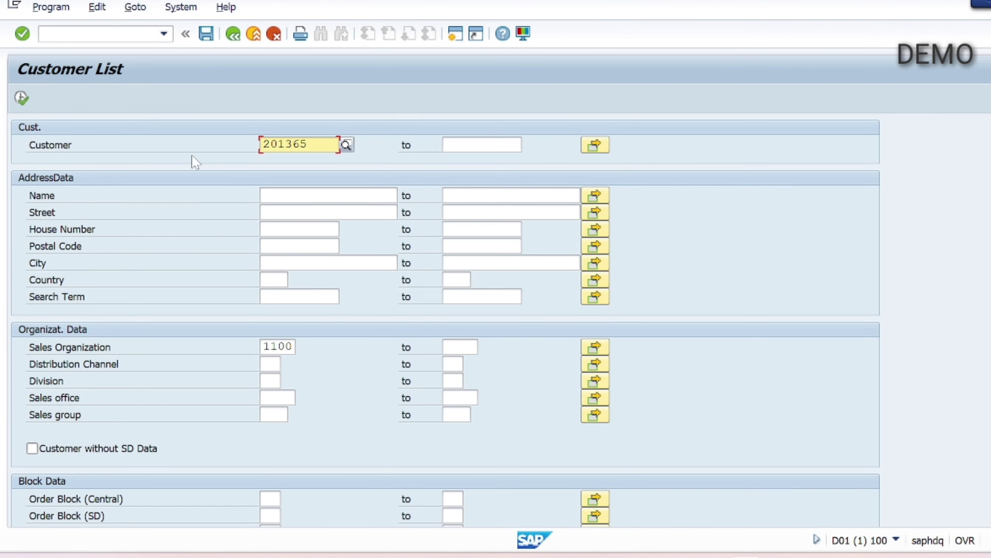
{"action": "key", "text": "Delete"}
{"action": "key", "text": "Delete"}
{"action": "key", "text": "Delete"}
{"action": "key", "text": "Delete"}
{"action": "key", "text": "Delete"}
{"action": "key", "text": "Delete"}
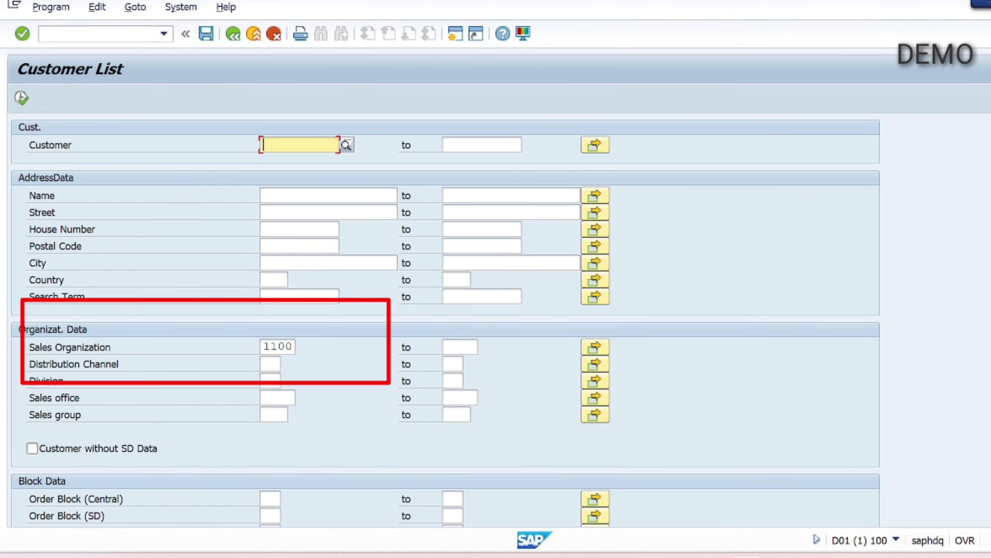
{"action": "left_click", "coordinate": [264, 346]}
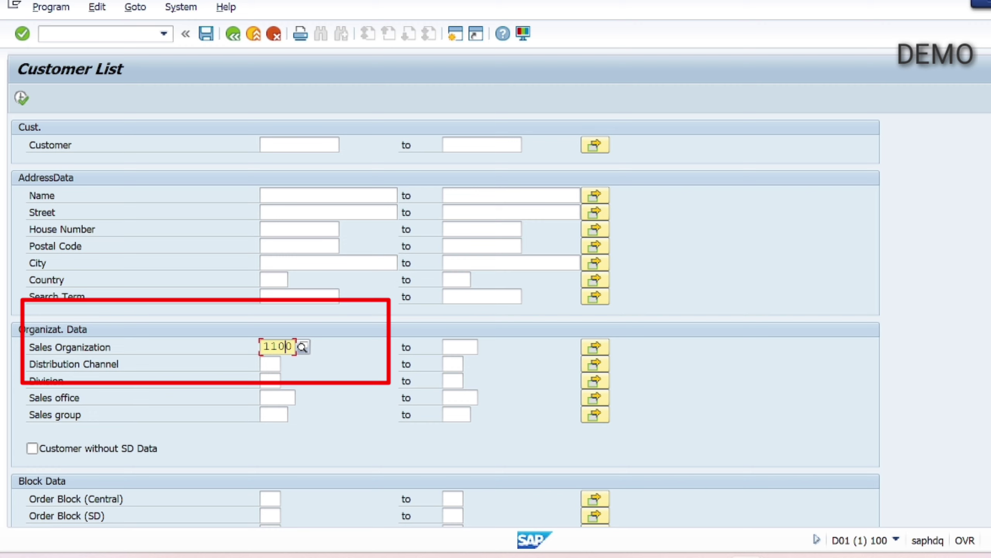
{"action": "left_click", "coordinate": [27, 100]}
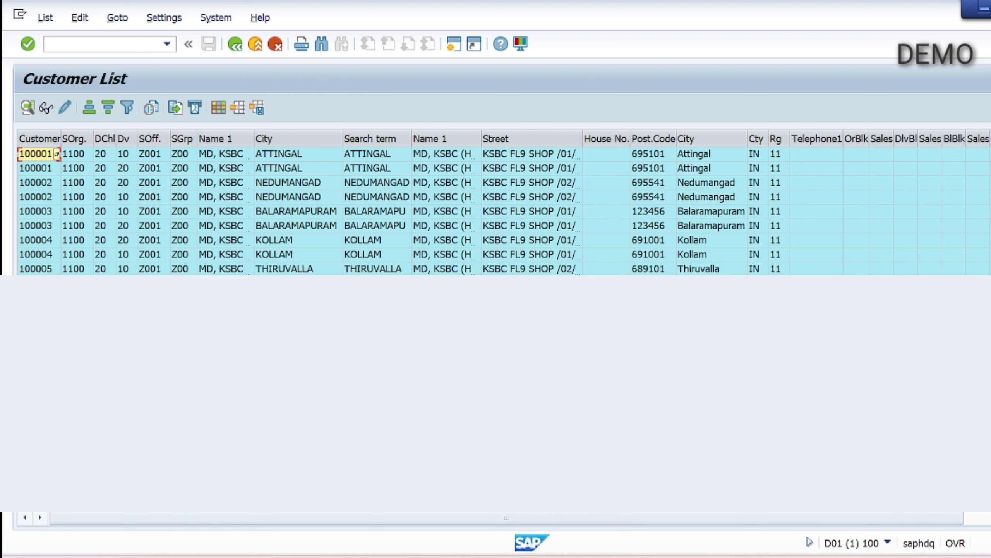
Step: Examine the full customer list's columns, including customer, sales organization, city and postal code, and one customer's row
{"action": "left_click", "coordinate": [35, 138]}
{"action": "left_click", "coordinate": [72, 139]}
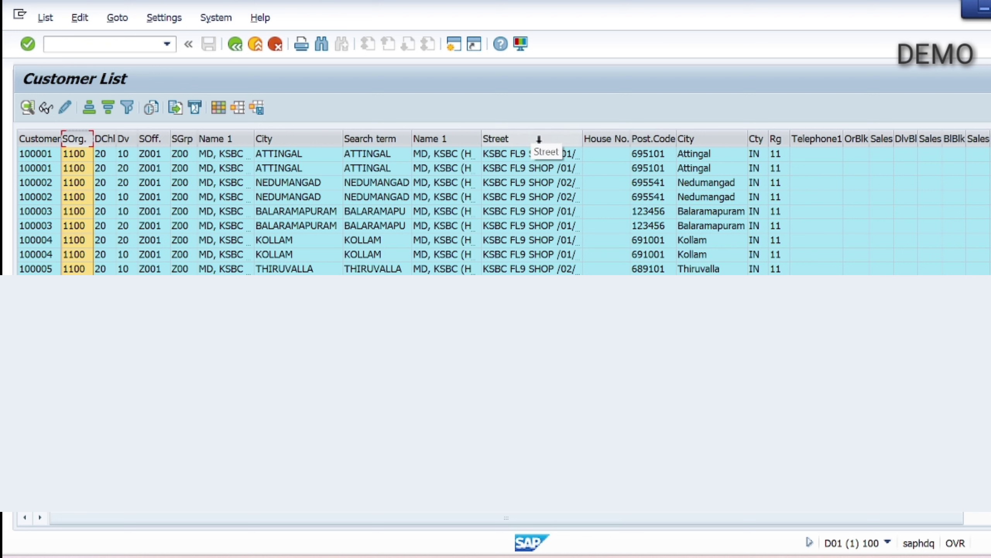
{"action": "left_click", "coordinate": [704, 138]}
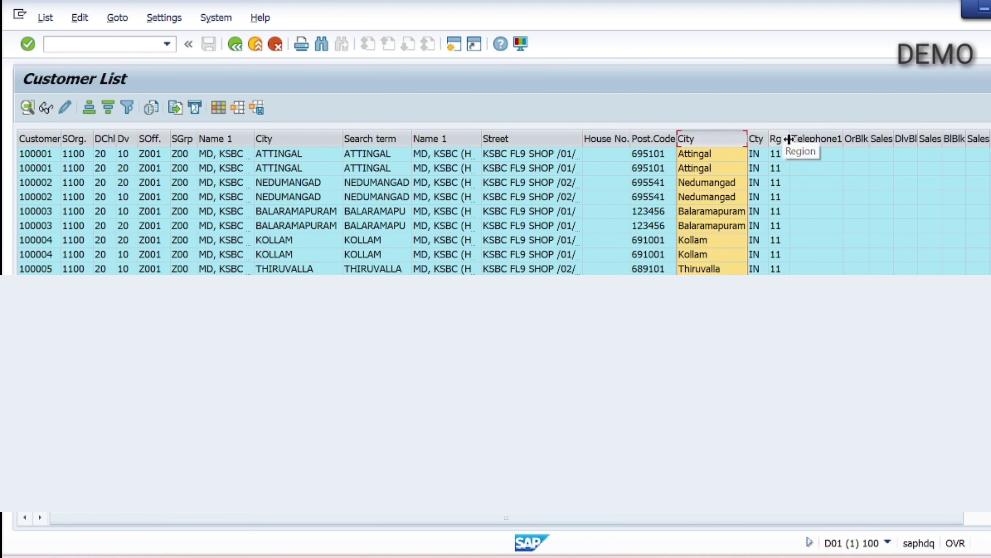
{"action": "left_click", "coordinate": [653, 138]}
{"action": "left_click", "coordinate": [425, 188]}
{"action": "key", "text": "Left"}
{"action": "key", "text": "Left"}
{"action": "key", "text": "Left"}
{"action": "key", "text": "Left"}
{"action": "key", "text": "Left"}
{"action": "key", "text": "Left"}
{"action": "key", "text": "Left"}
{"action": "key", "text": "Left"}
{"action": "key", "text": "Left"}
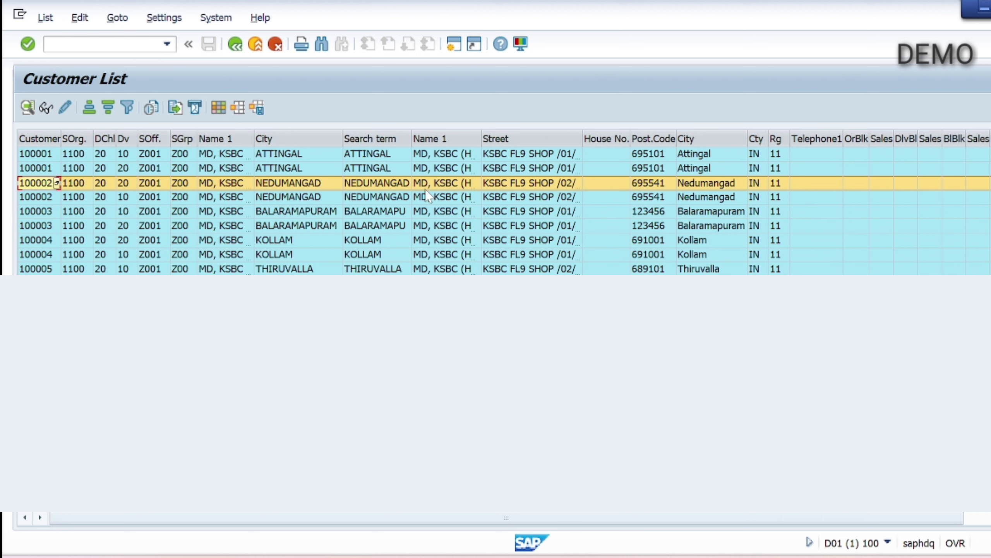
{"action": "key", "text": "Right"}
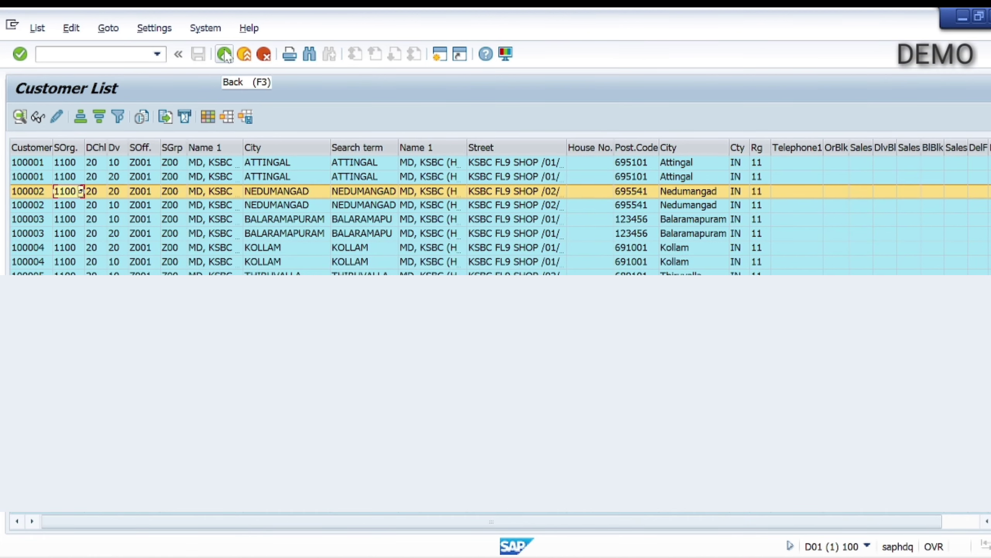
Step: Return to the selection screen and start transaction BP in a new session
{"action": "left_click", "coordinate": [235, 44]}
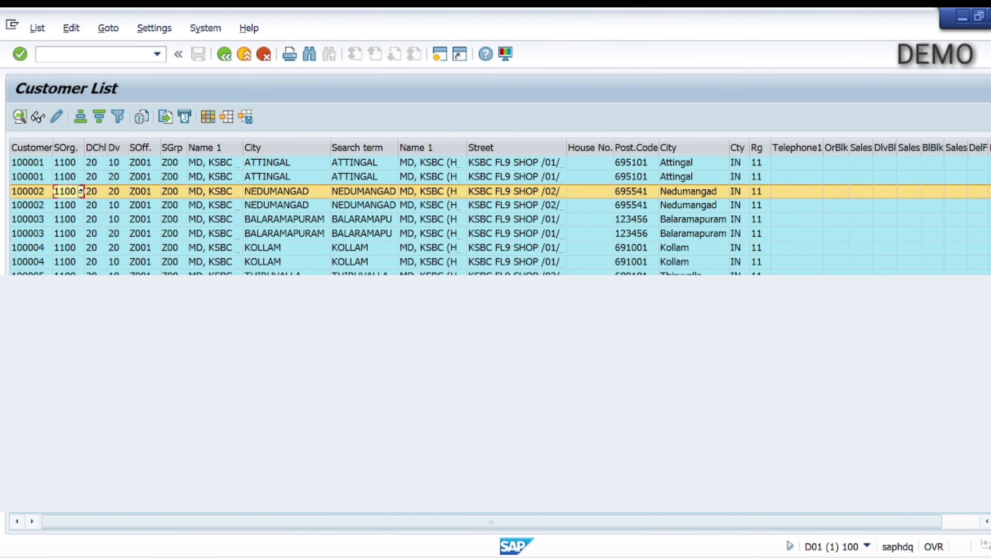
{"action": "left_click", "coordinate": [224, 55]}
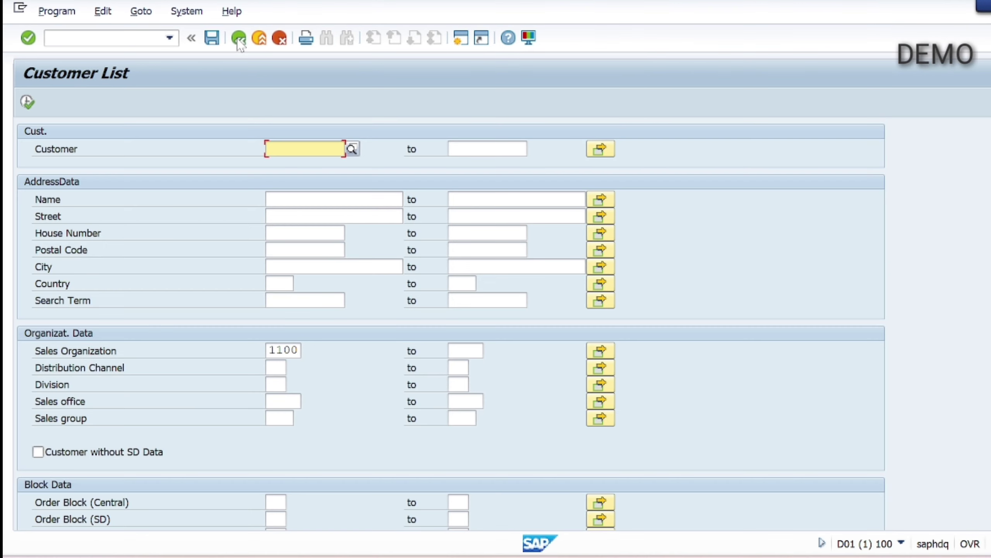
{"action": "left_click", "coordinate": [460, 39]}
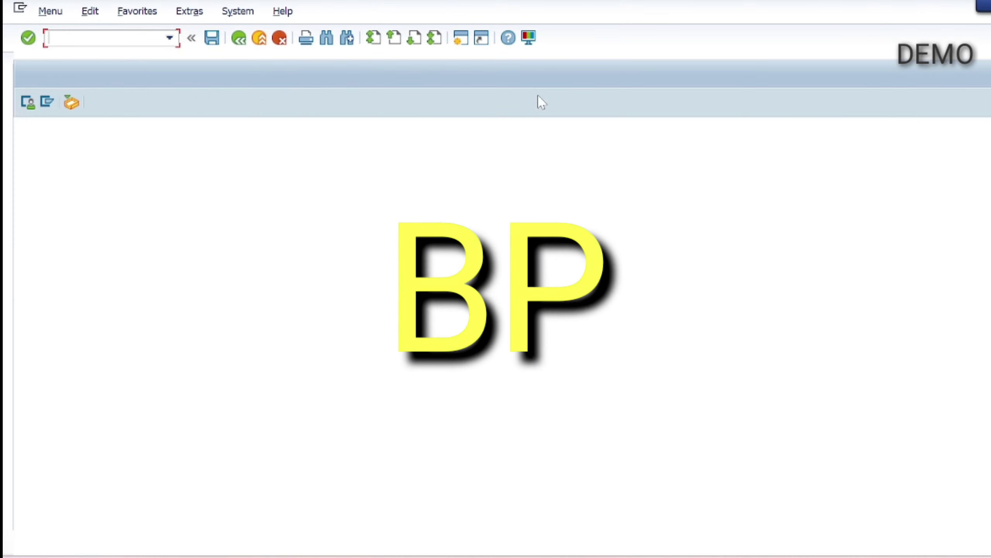
{"action": "type", "text": "bp"}
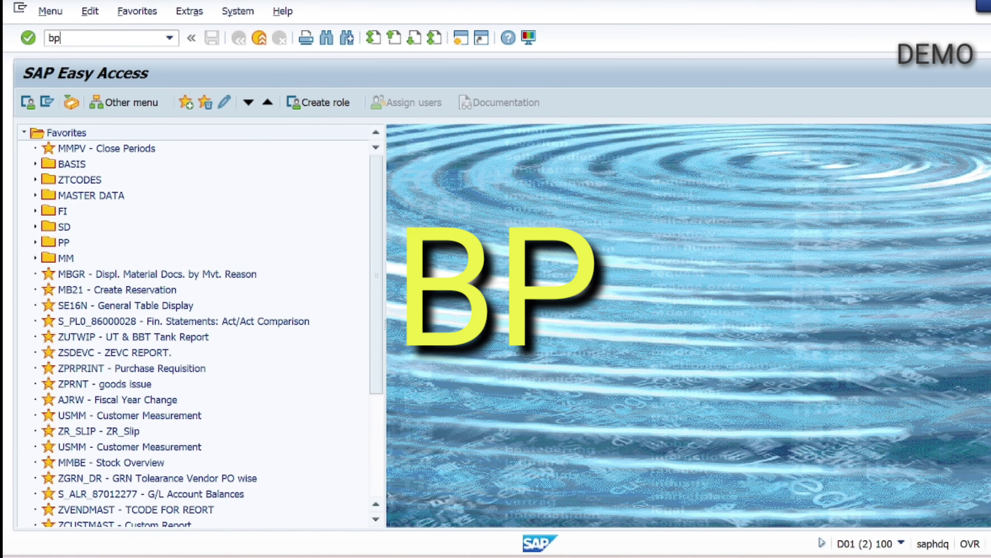
{"action": "key", "text": "Return"}
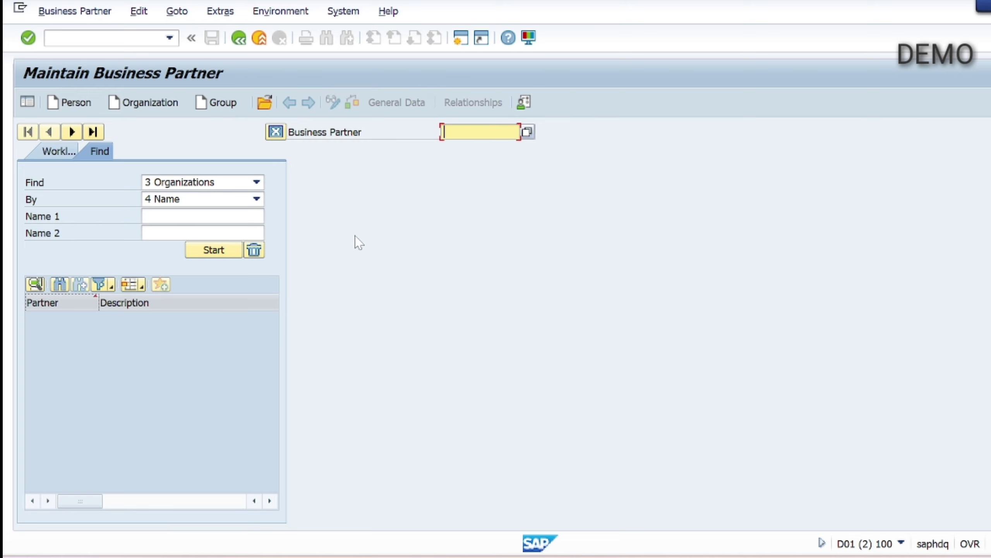
Step: Leave the business partner maintenance with /n and start transaction ZCUSTMAST
{"action": "left_click", "coordinate": [94, 39]}
{"action": "type", "text": "/n"}
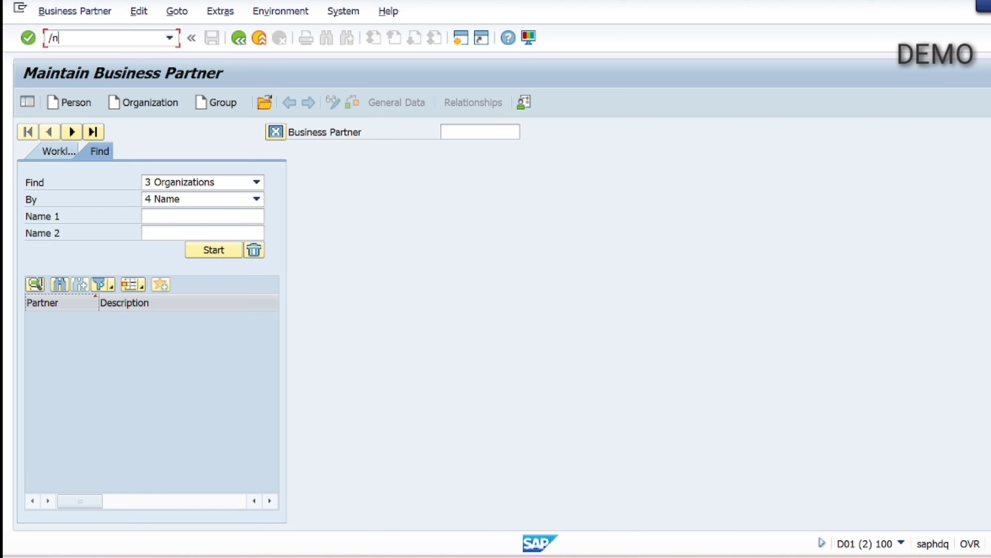
{"action": "key", "text": "Return"}
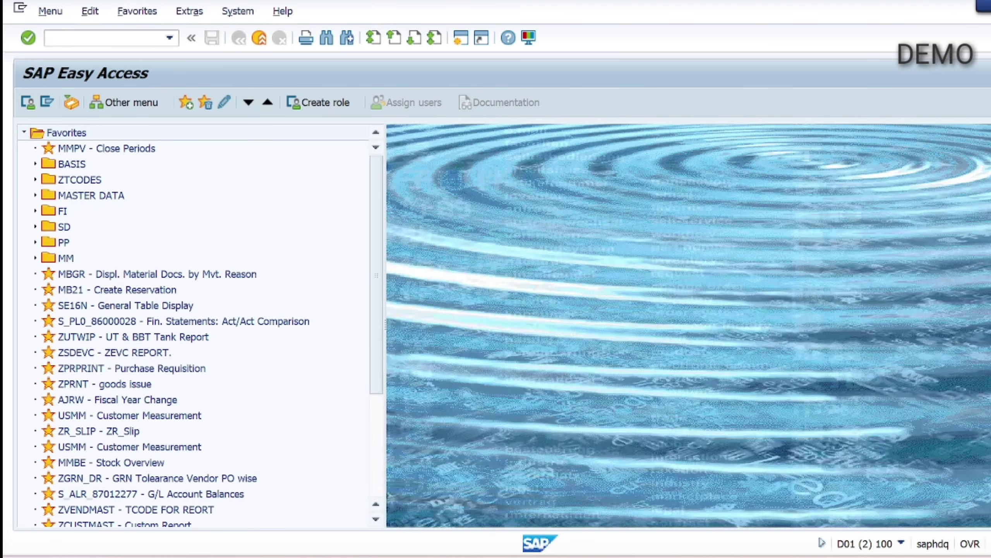
{"action": "type", "text": "zcustmas"}
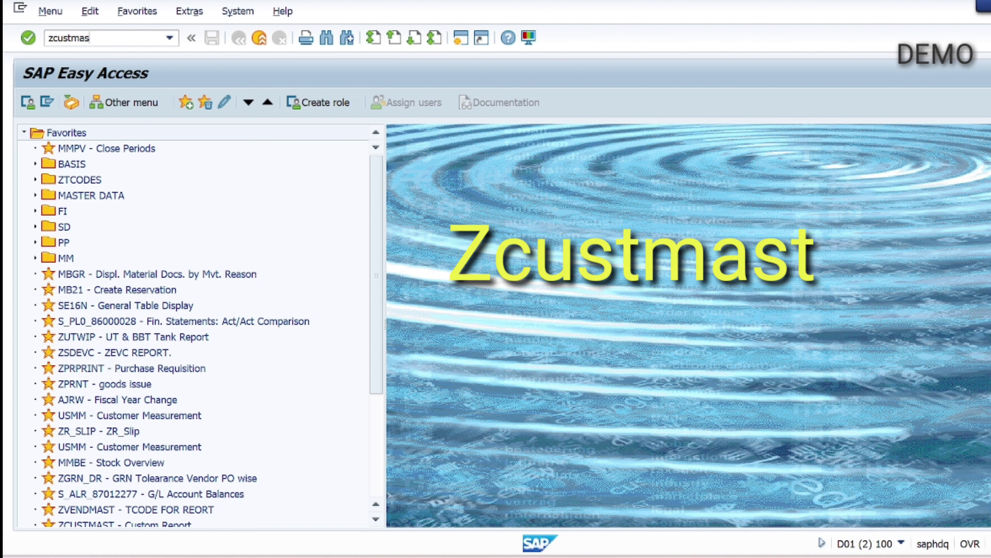
{"action": "type", "text": "t"}
{"action": "key", "text": "Return"}
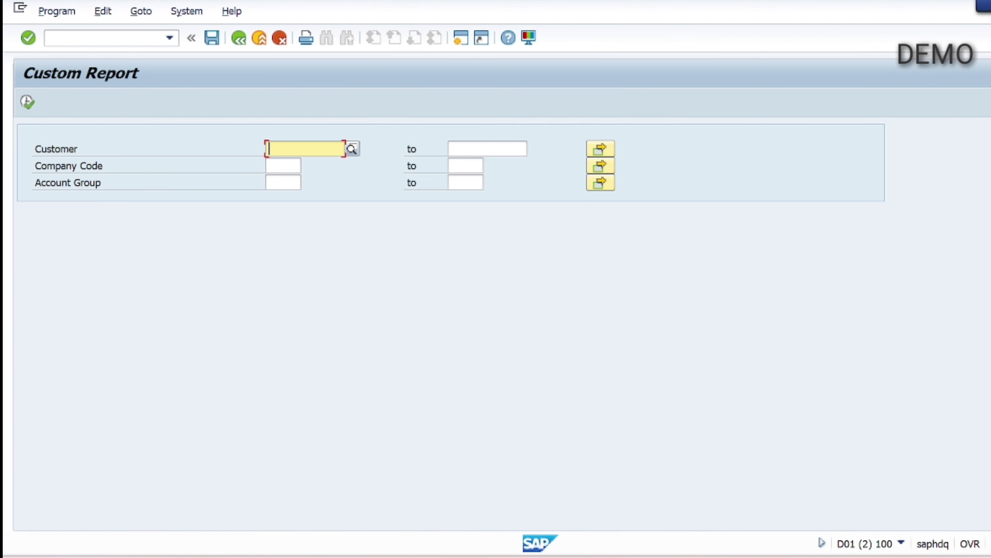
Step: Enter the customer number in the custom report's selection and execute it with company code and account group left blank
{"action": "type", "text": "201365"}
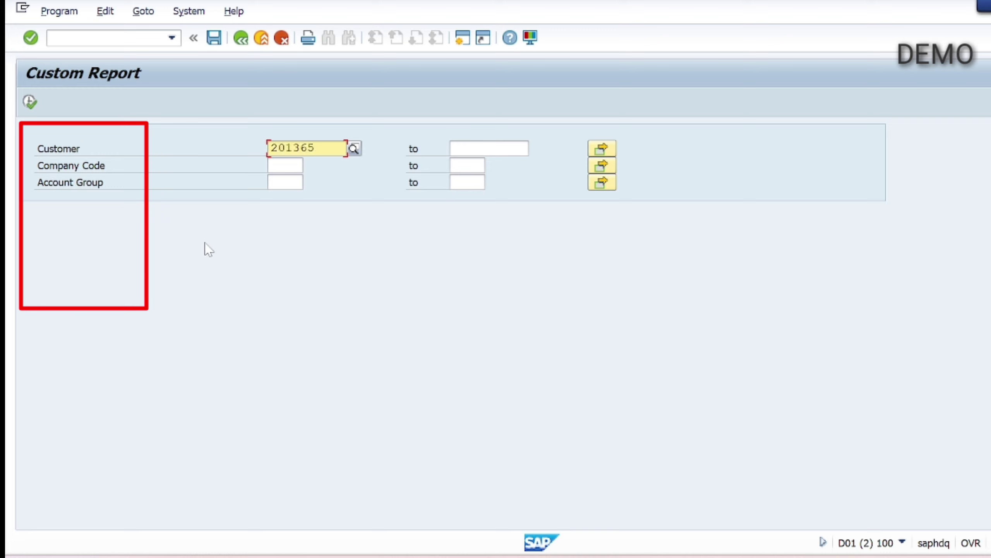
{"action": "left_click", "coordinate": [278, 171]}
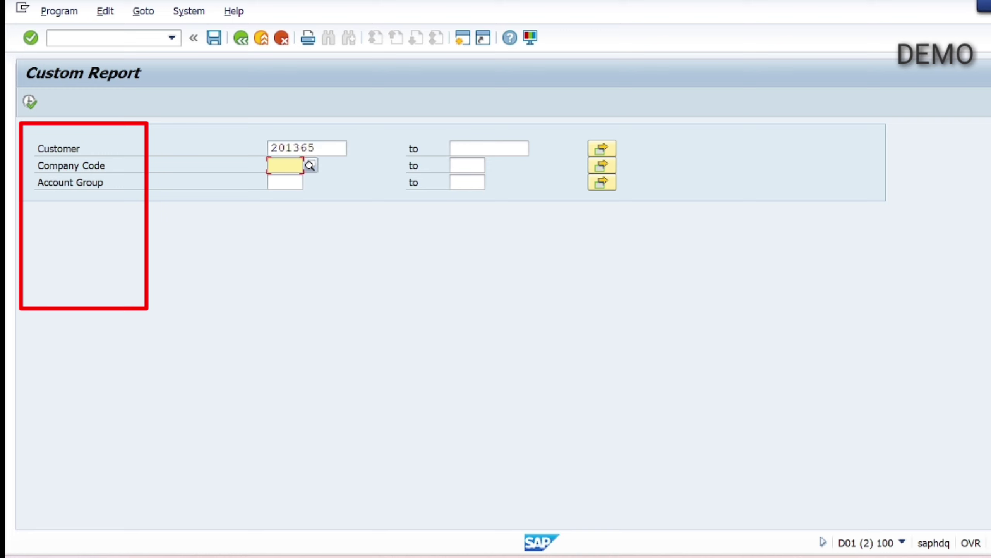
{"action": "left_click", "coordinate": [278, 182]}
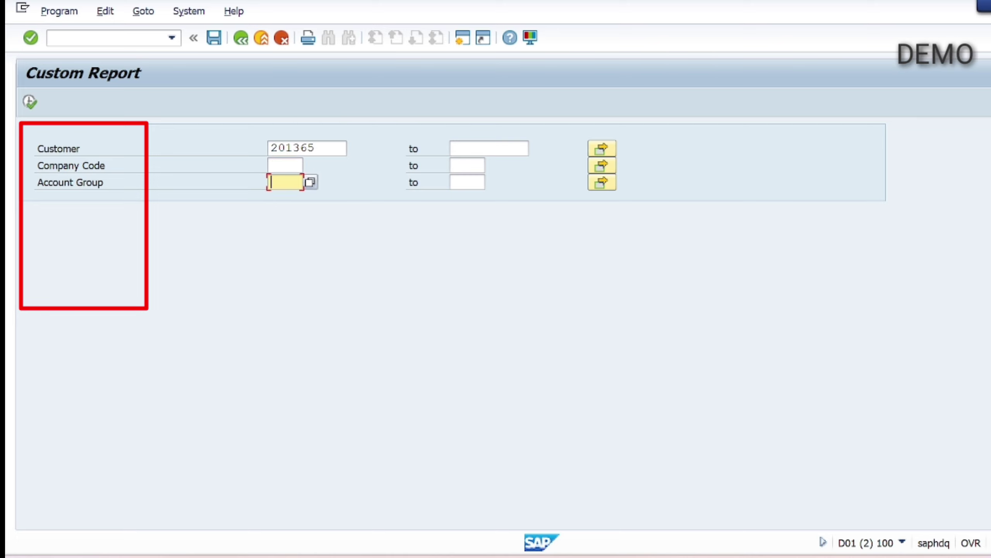
{"action": "left_click", "coordinate": [293, 148]}
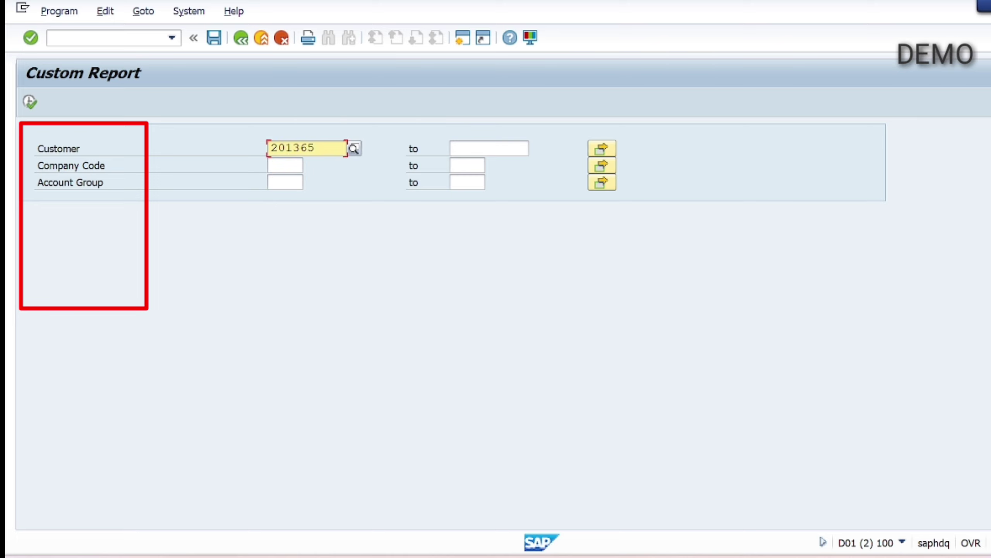
{"action": "left_click", "coordinate": [31, 101]}
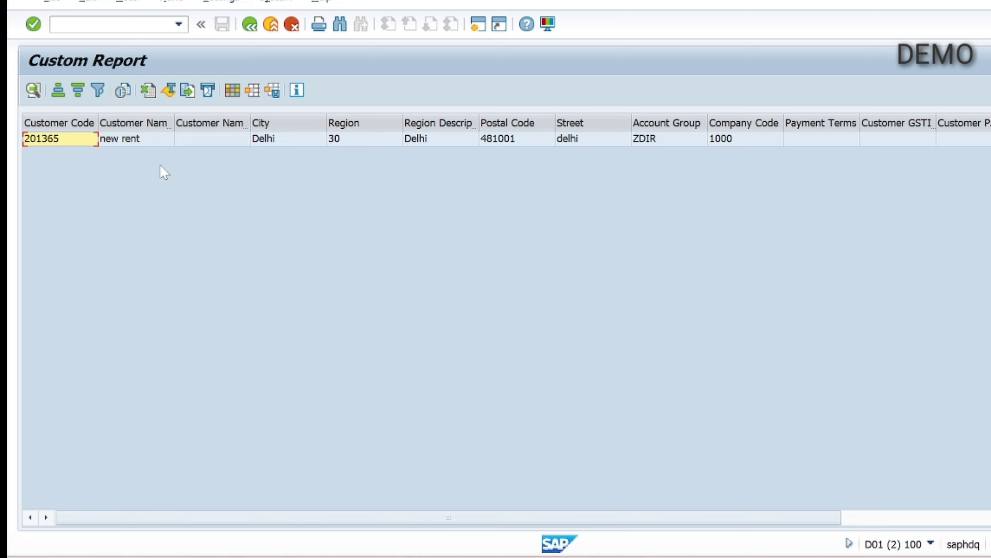
Step: Examine the customer's row across the name, city, region, postal code, street, account group, company code and payment terms columns
{"action": "left_click", "coordinate": [162, 140]}
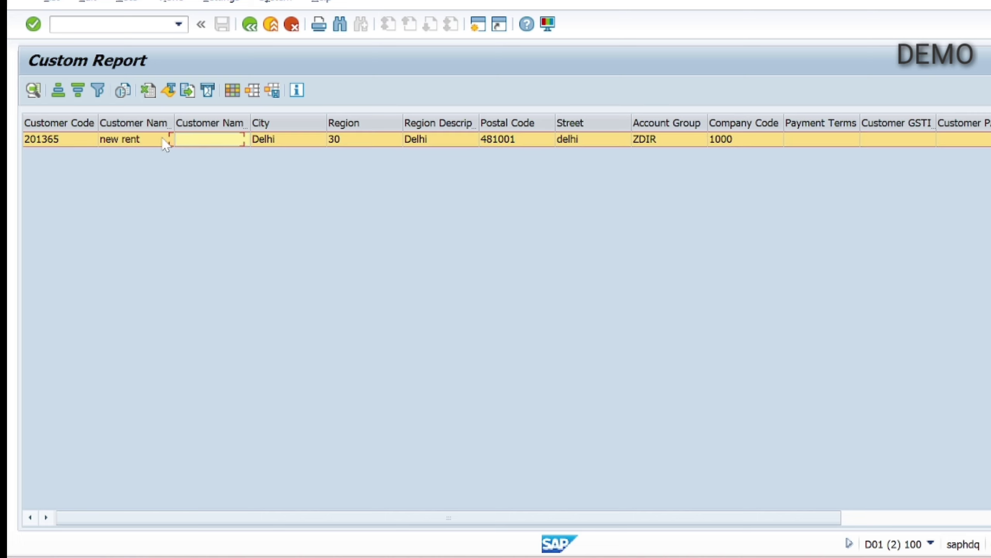
{"action": "key", "text": "Tab"}
{"action": "key", "text": "Tab"}
{"action": "key", "text": "Tab"}
{"action": "key", "text": "Tab"}
{"action": "key", "text": "Tab"}
{"action": "key", "text": "Tab"}
{"action": "key", "text": "Tab"}
{"action": "key", "text": "Tab"}
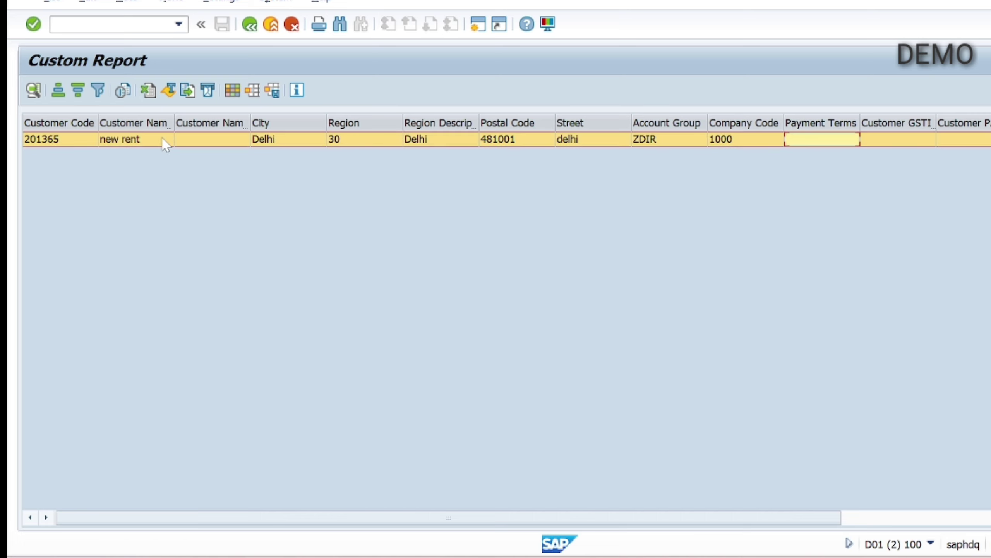
{"action": "key", "text": "Left"}
{"action": "key", "text": "Left"}
{"action": "key", "text": "Right"}
{"action": "key", "text": "Left"}
{"action": "key", "text": "Right"}
{"action": "key", "text": "Tab"}
{"action": "key", "text": "Tab"}
{"action": "key", "text": "Tab"}
{"action": "key", "text": "Tab"}
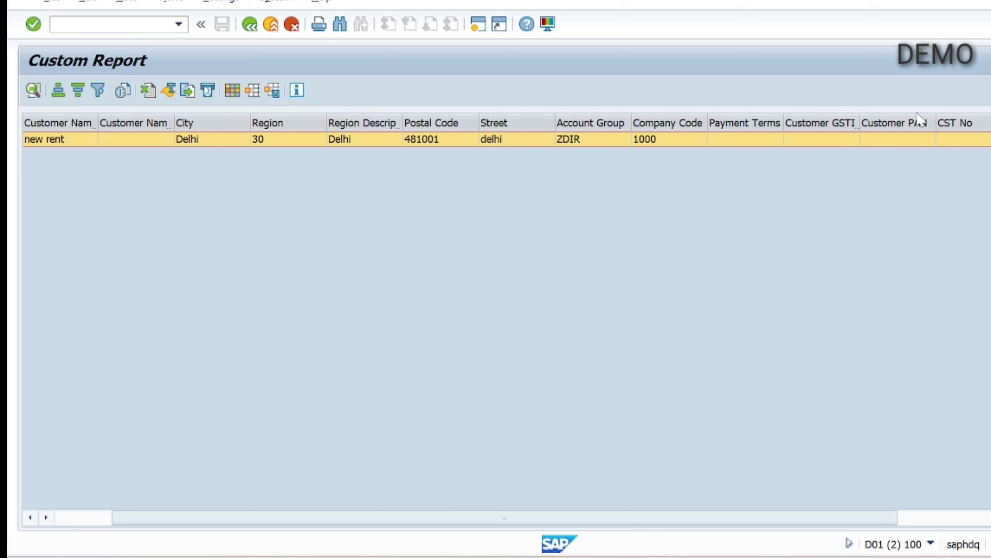
Step: Examine the Payment Terms, Customer PAN, CST No, LST No, reconciliation account and telephone columns, ending back at the customer code
{"action": "left_click", "coordinate": [916, 129]}
{"action": "left_click", "coordinate": [961, 125]}
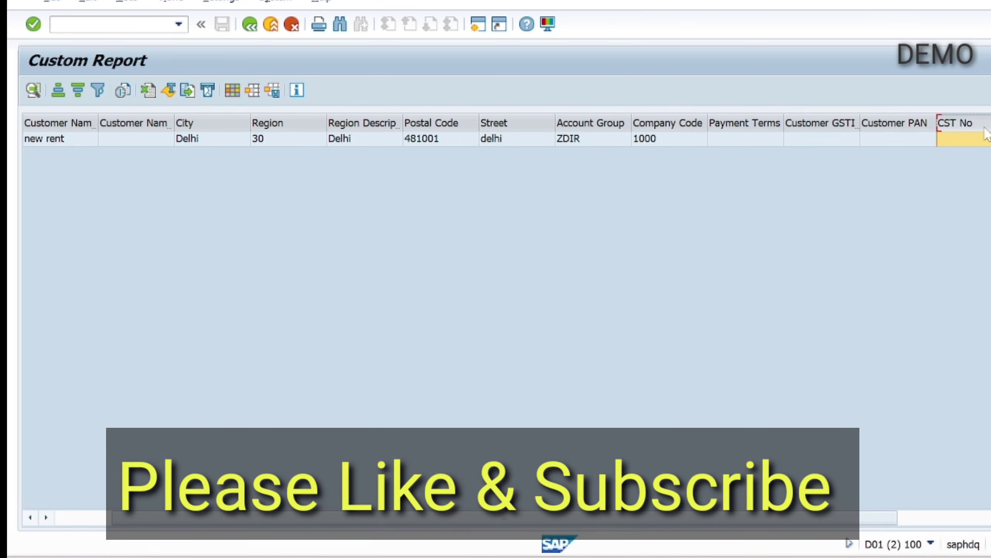
{"action": "left_click", "coordinate": [725, 121]}
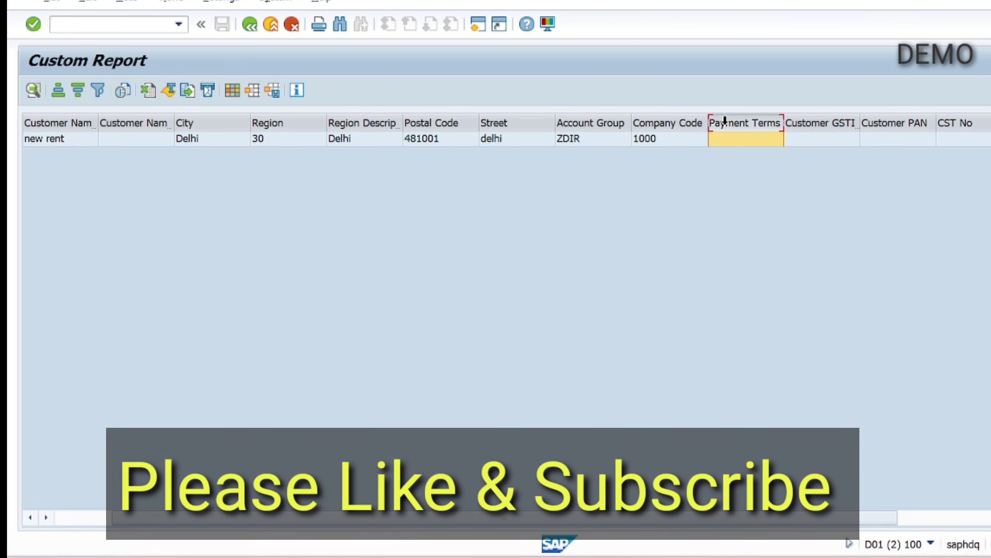
{"action": "left_click", "coordinate": [950, 137]}
{"action": "scroll", "coordinate": [950, 136], "scroll_direction": "right", "scroll_amount": 3}
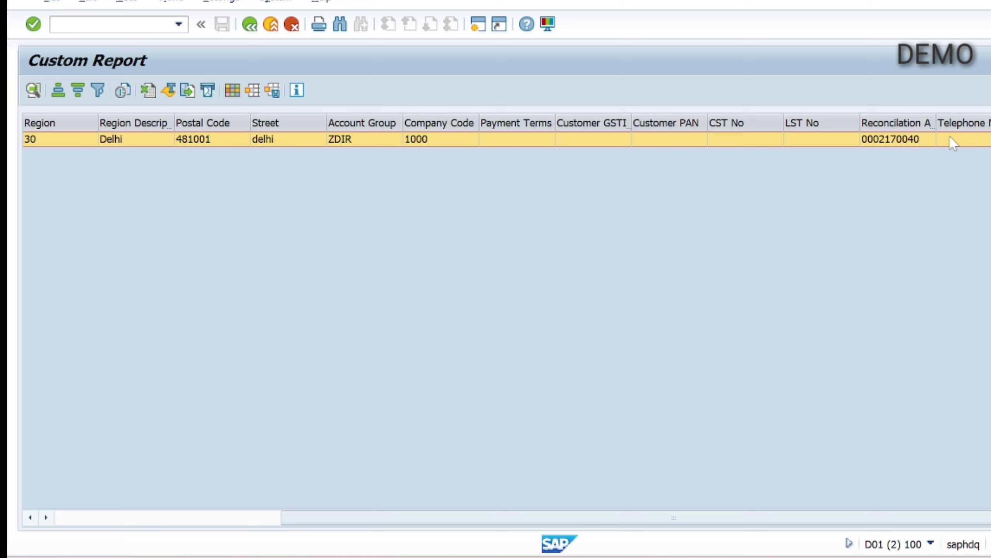
{"action": "key", "text": "Left"}
{"action": "key", "text": "Left"}
{"action": "key", "text": "Left"}
{"action": "key", "text": "Left"}
{"action": "key", "text": "Left"}
{"action": "key", "text": "Left"}
{"action": "key", "text": "Left"}
{"action": "key", "text": "Left"}
{"action": "key", "text": "Left"}
{"action": "key", "text": "Left"}
{"action": "key", "text": "Left"}
{"action": "key", "text": "Left"}
{"action": "key", "text": "Left"}
{"action": "key", "text": "Left"}
{"action": "key", "text": "Left"}
{"action": "key", "text": "Left"}
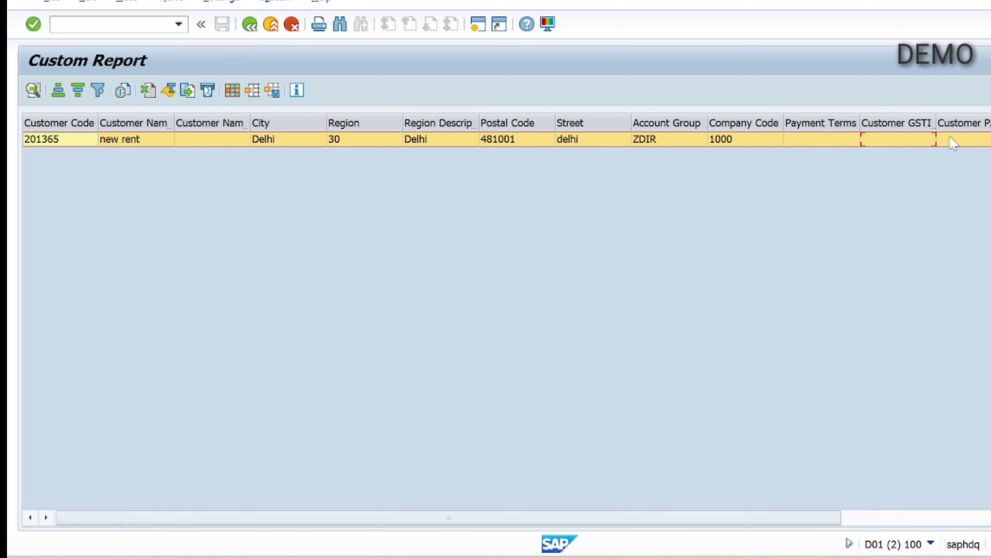
Step: Review the displayed columns and the empty column set in the report's layout settings, and close them without changes
{"action": "left_click", "coordinate": [233, 92]}
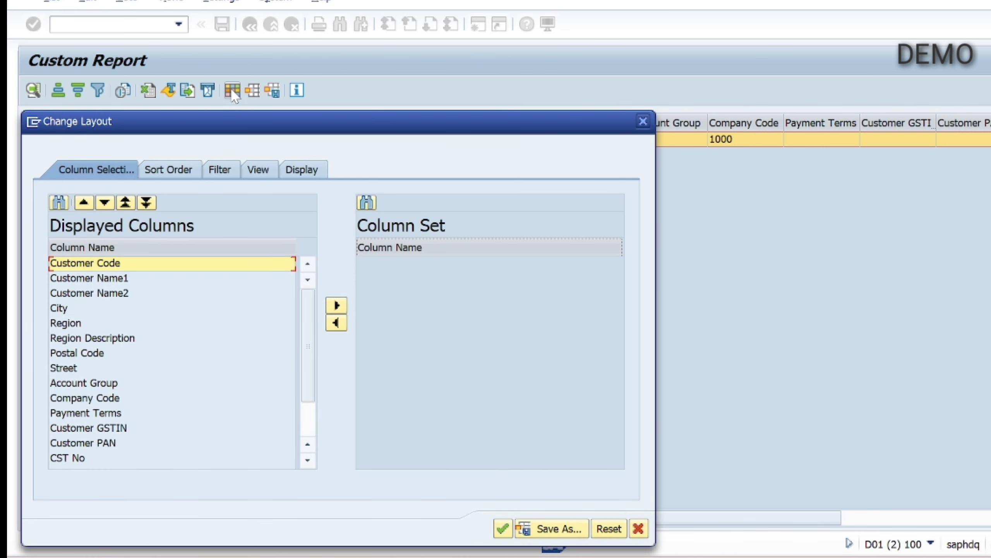
{"action": "scroll", "coordinate": [151, 356], "scroll_direction": "down", "scroll_amount": 2}
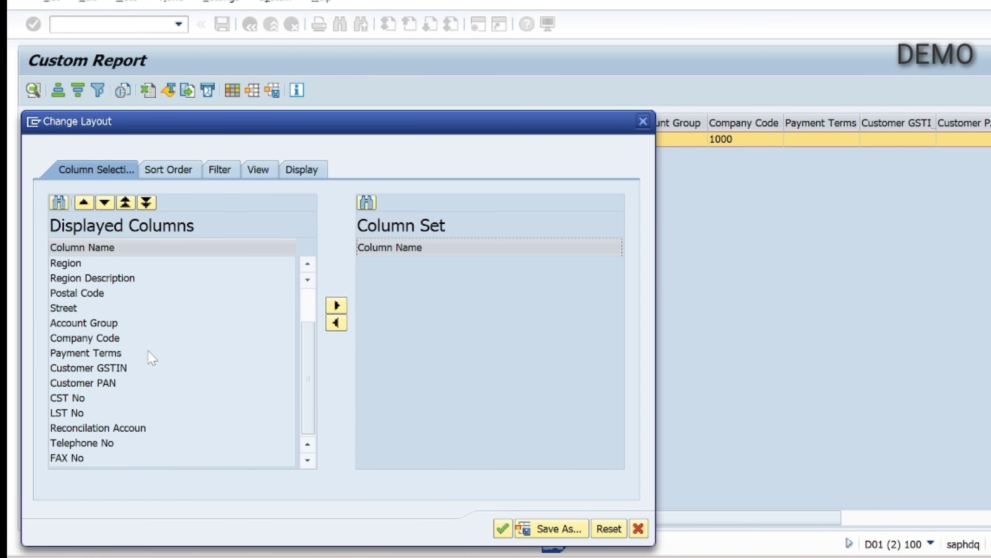
{"action": "scroll", "coordinate": [151, 357], "scroll_direction": "up", "scroll_amount": 2}
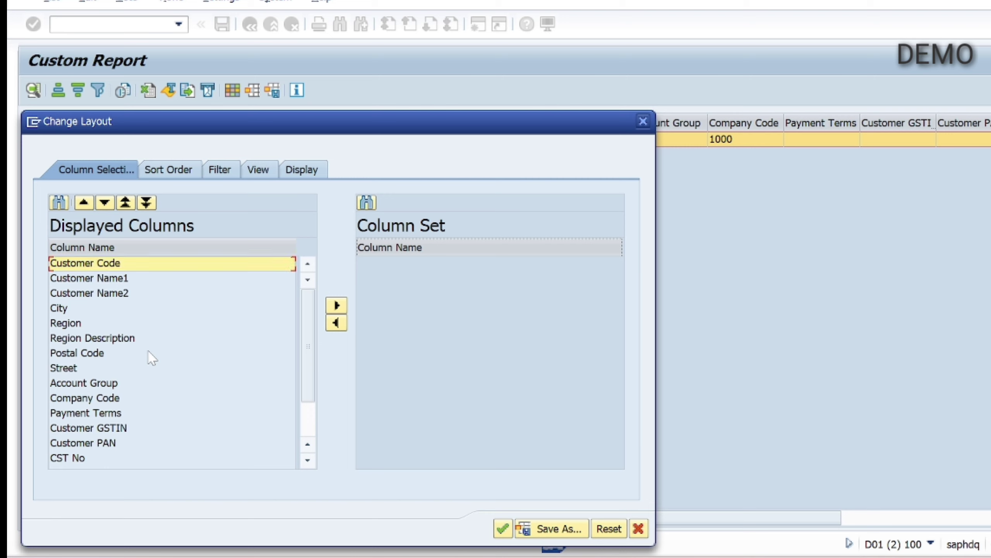
{"action": "left_click", "coordinate": [416, 289]}
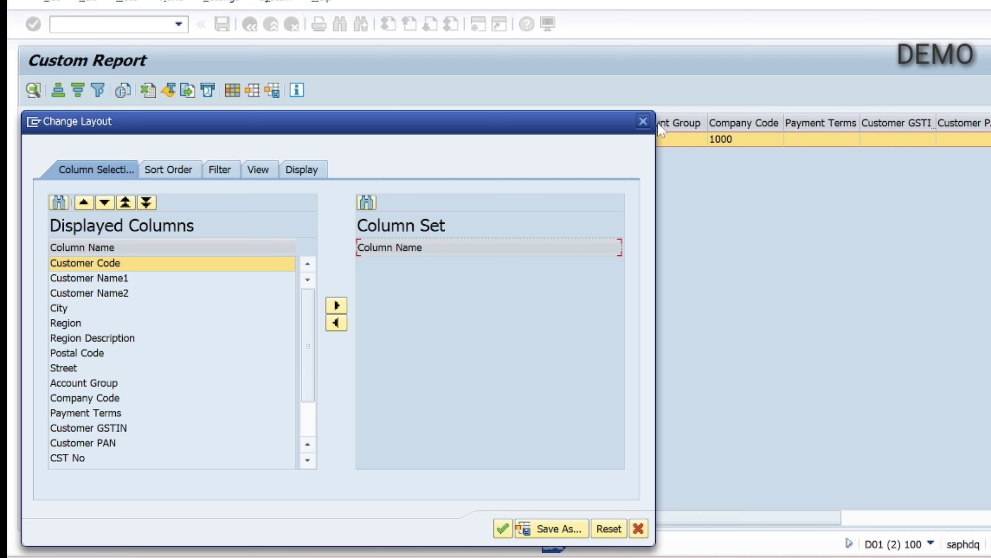
{"action": "left_click", "coordinate": [646, 122]}
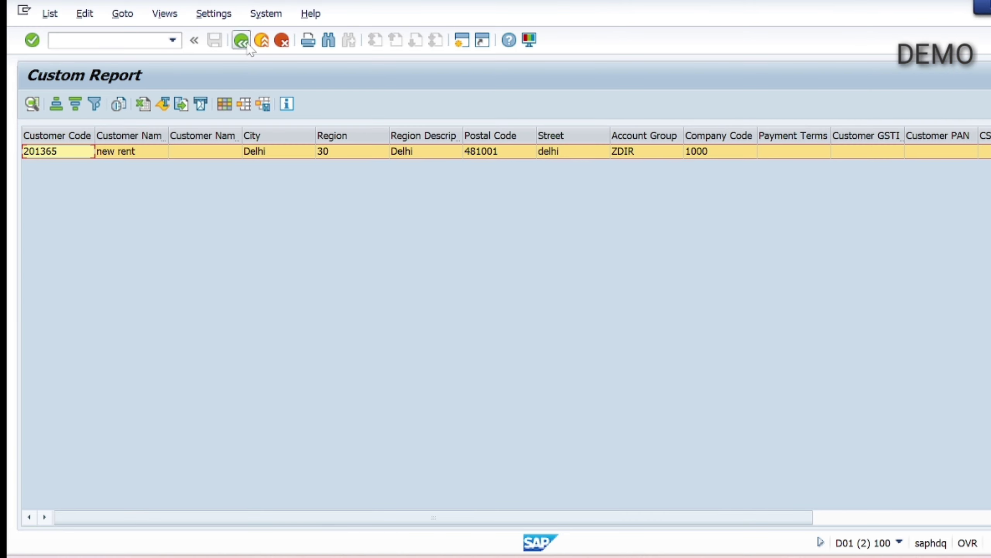
Step: Leave the custom report's result list and go back to the Customer List selection screen
{"action": "left_click", "coordinate": [251, 25]}
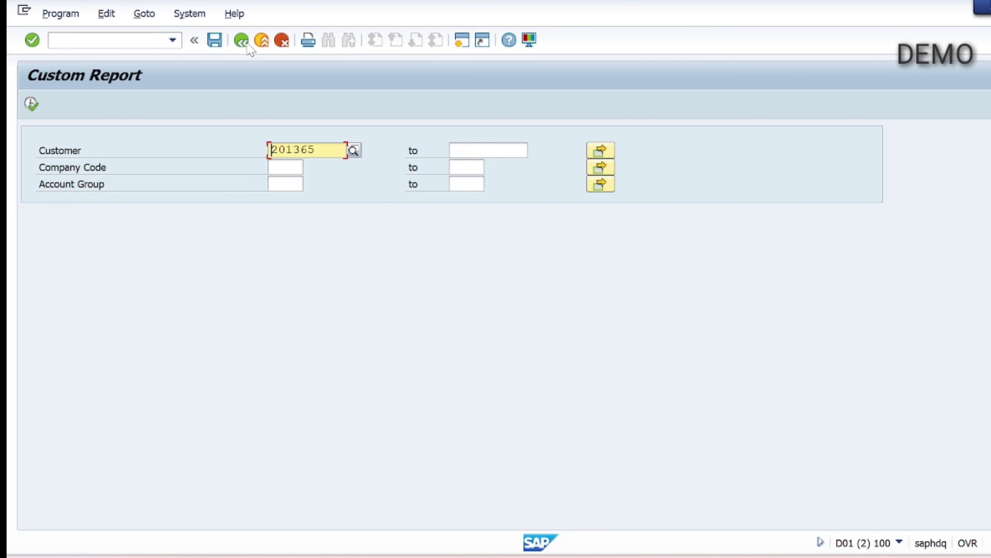
{"action": "left_click", "coordinate": [110, 40]}
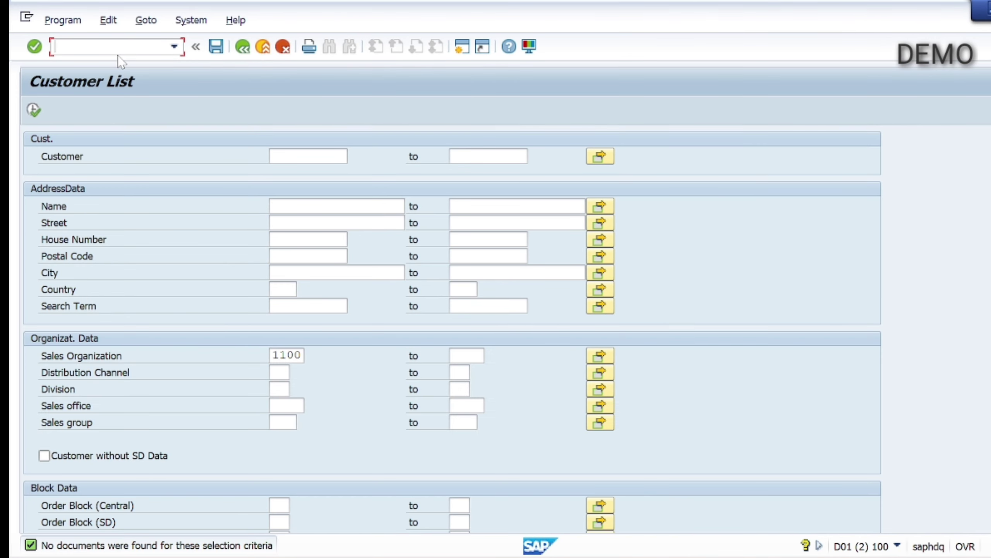
{"action": "key", "text": "F3"}
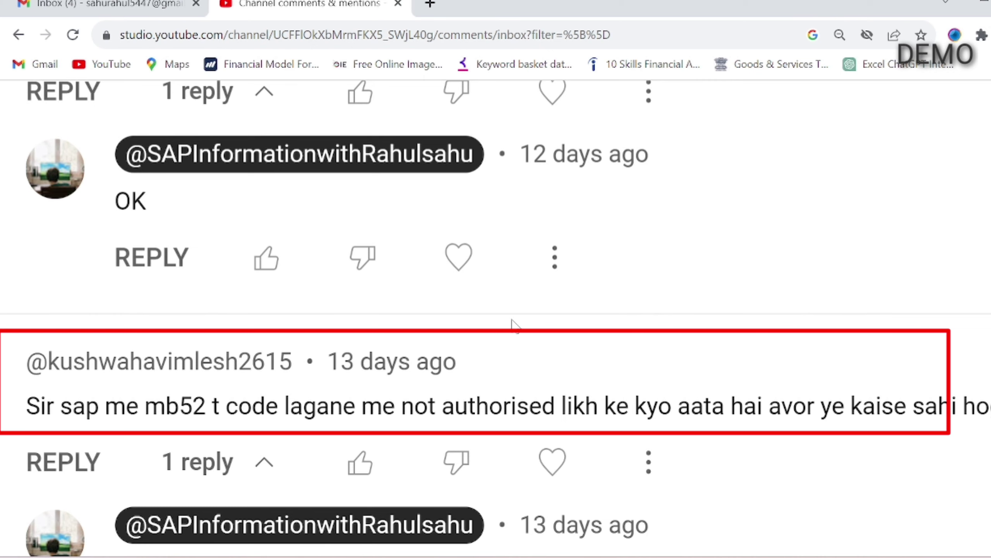
Step: Read the viewer comment about MB52 authorisation and the channel's reply to it in YouTube Studio
{"action": "scroll", "coordinate": [511, 320], "scroll_direction": "down", "scroll_amount": 2}
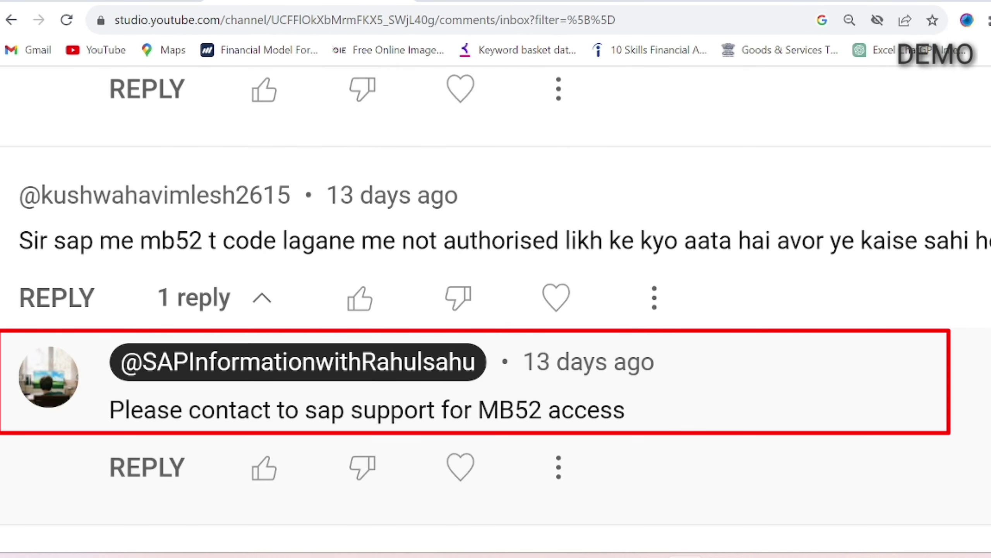
{"action": "scroll", "coordinate": [585, 304], "scroll_direction": "up", "scroll_amount": 2}
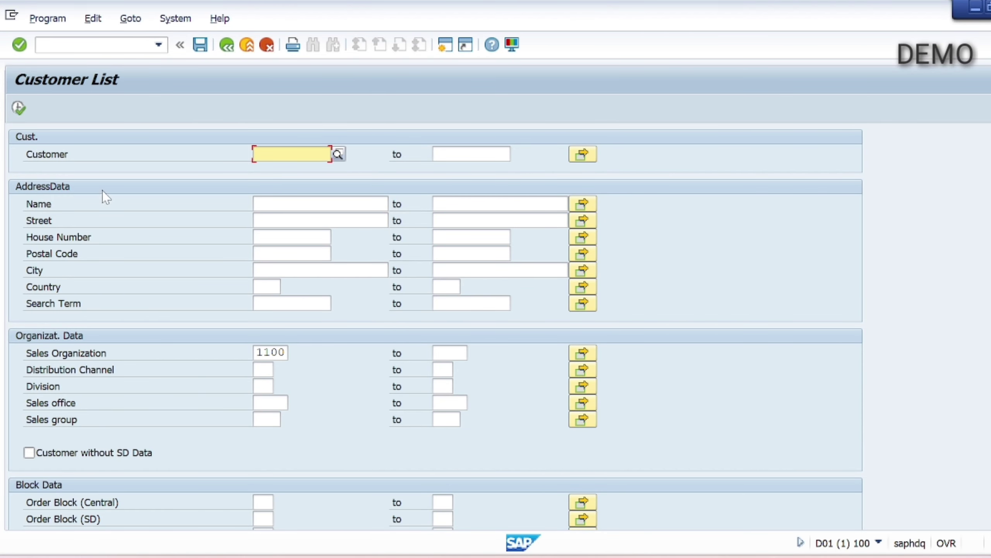
Step: Switch back to SAP, return to SAP Easy Access with /n and start transaction VCUST
{"action": "key", "text": "ctrl+slash"}
{"action": "type", "text": "/"}
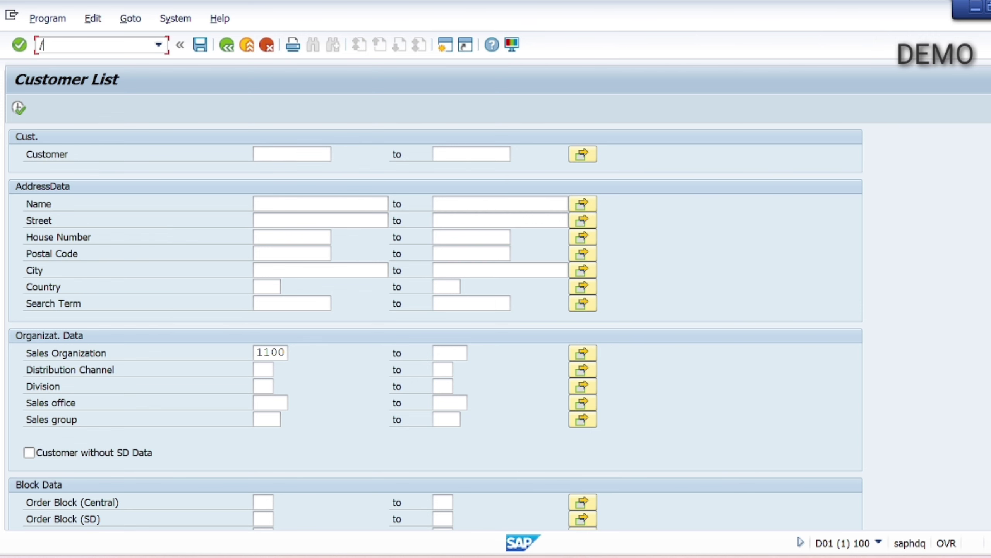
{"action": "type", "text": "n"}
{"action": "key", "text": "Return"}
{"action": "type", "text": "v"}
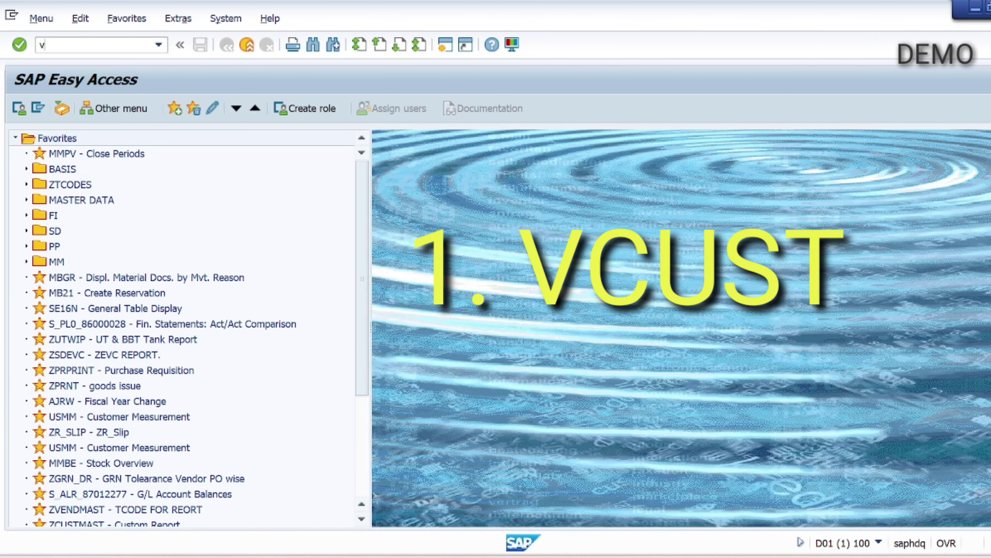
{"action": "type", "text": "cust"}
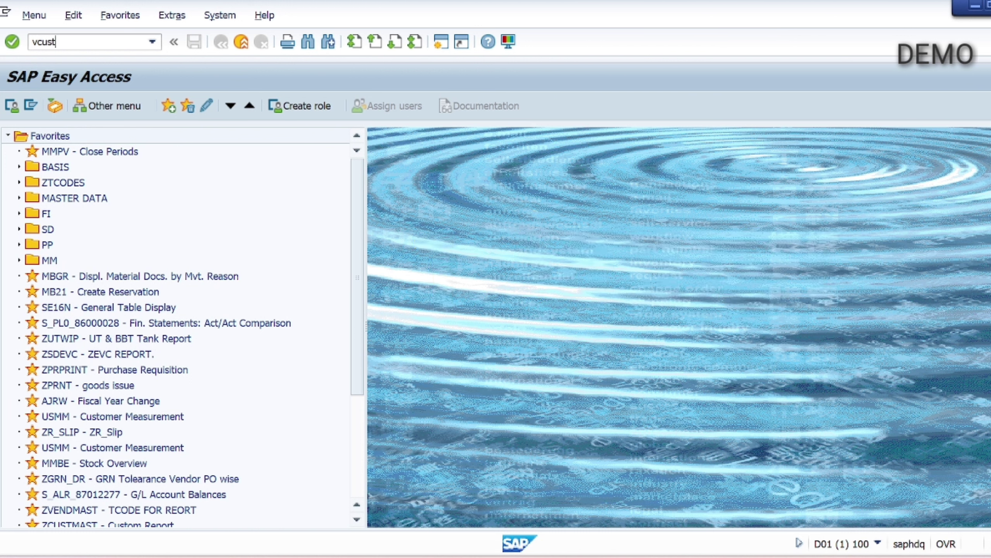
{"action": "key", "text": "Return"}
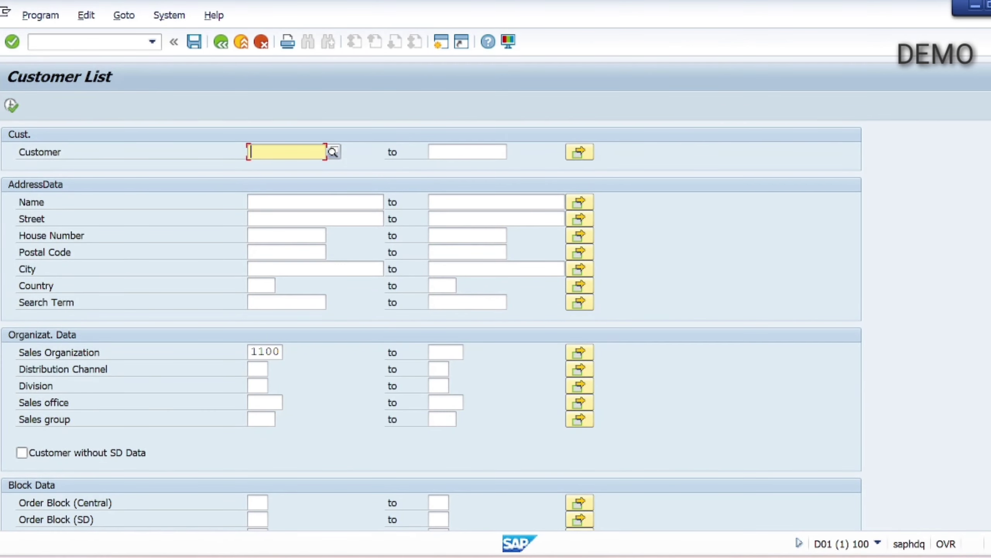
Step: Switch from the Customer List directly to business partner maintenance with /nbp
{"action": "left_click", "coordinate": [88, 41]}
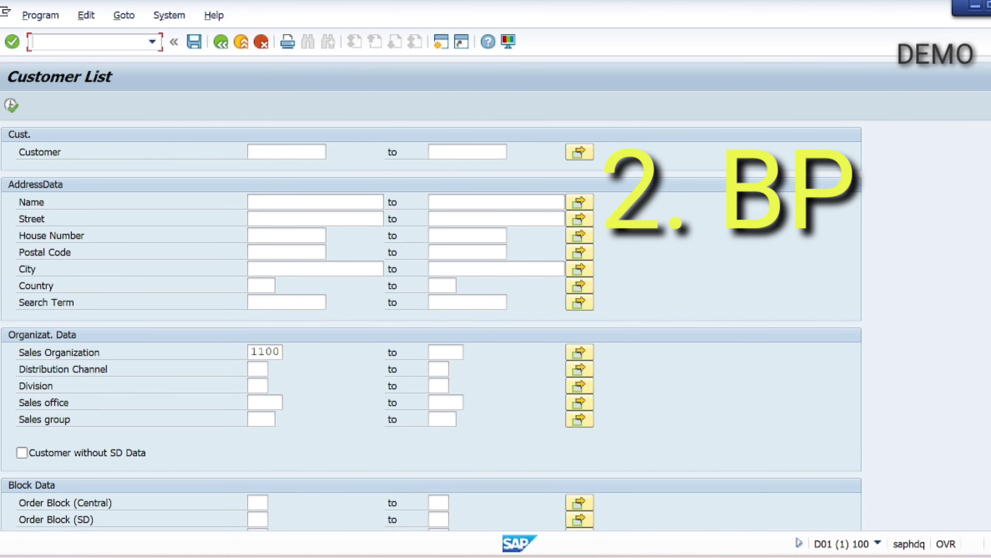
{"action": "type", "text": "/nbp"}
{"action": "key", "text": "Return"}
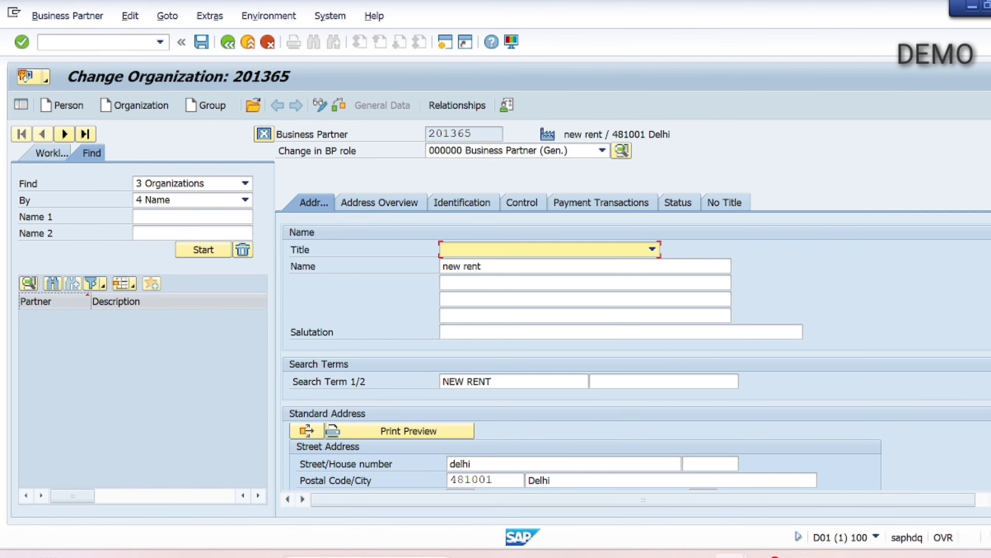
Step: Leave the business partner maintenance with /n and start transaction ZCUSTMAST from SAP Easy Access
{"action": "left_click", "coordinate": [103, 47]}
{"action": "type", "text": "/n"}
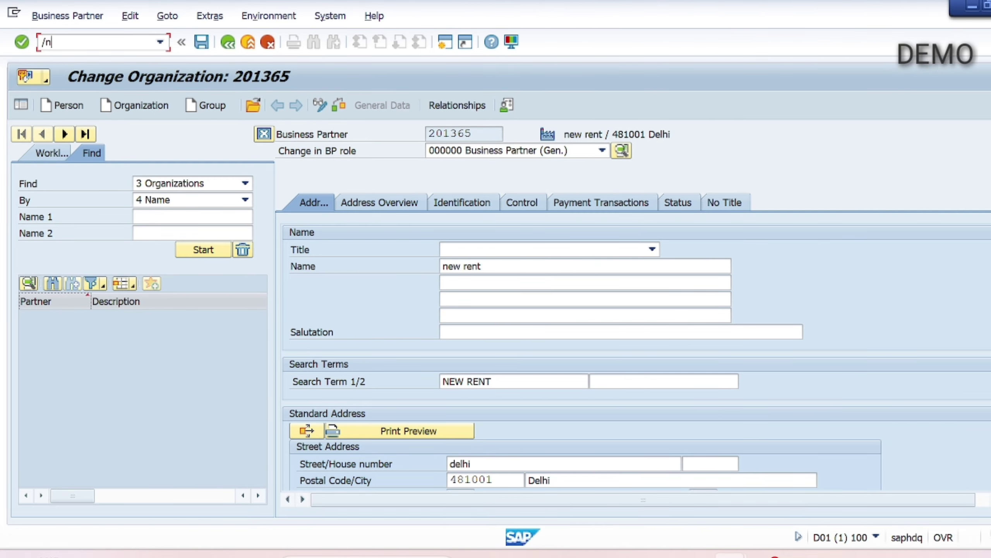
{"action": "key", "text": "Return"}
{"action": "type", "text": "z"}
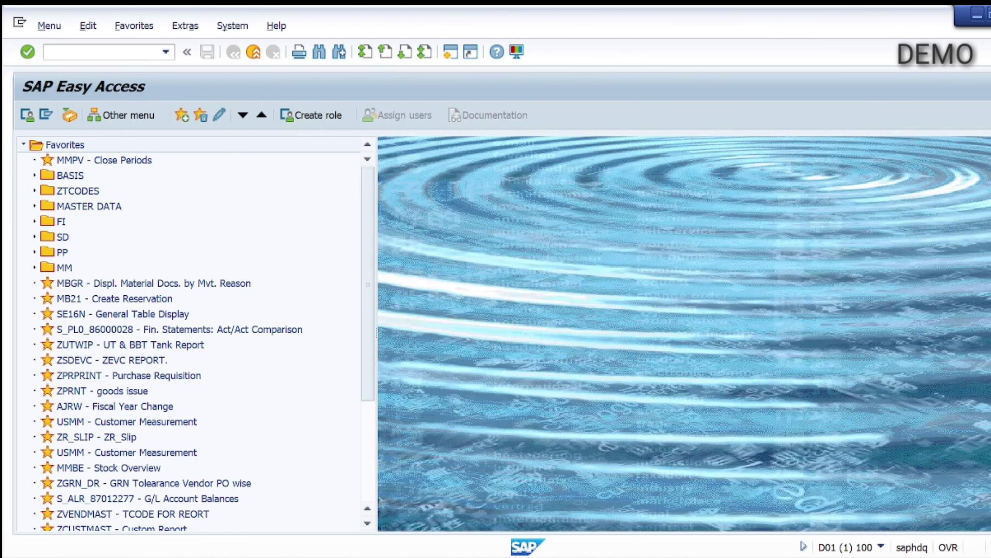
{"action": "type", "text": "d"}
{"action": "type", "text": "ustmast"}
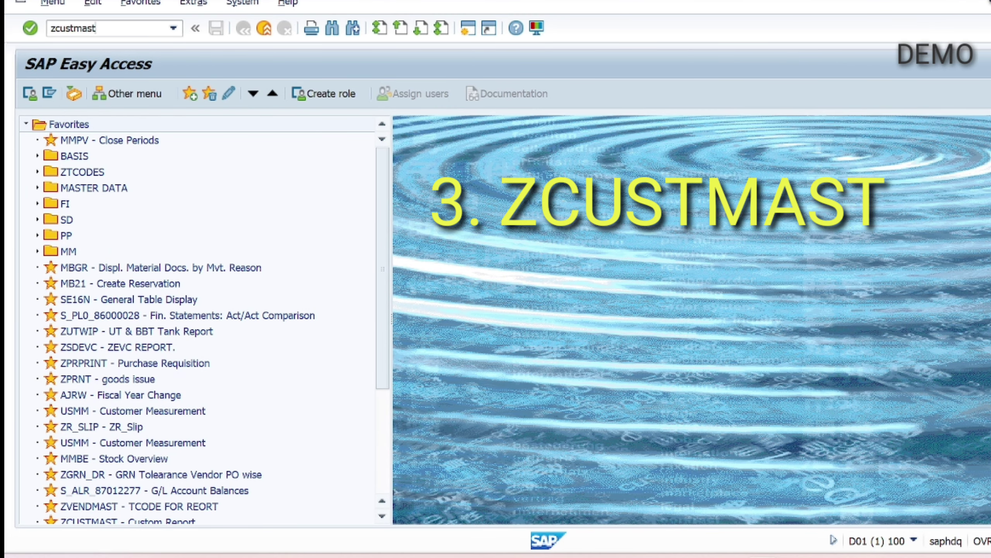
{"action": "key", "text": "Return"}
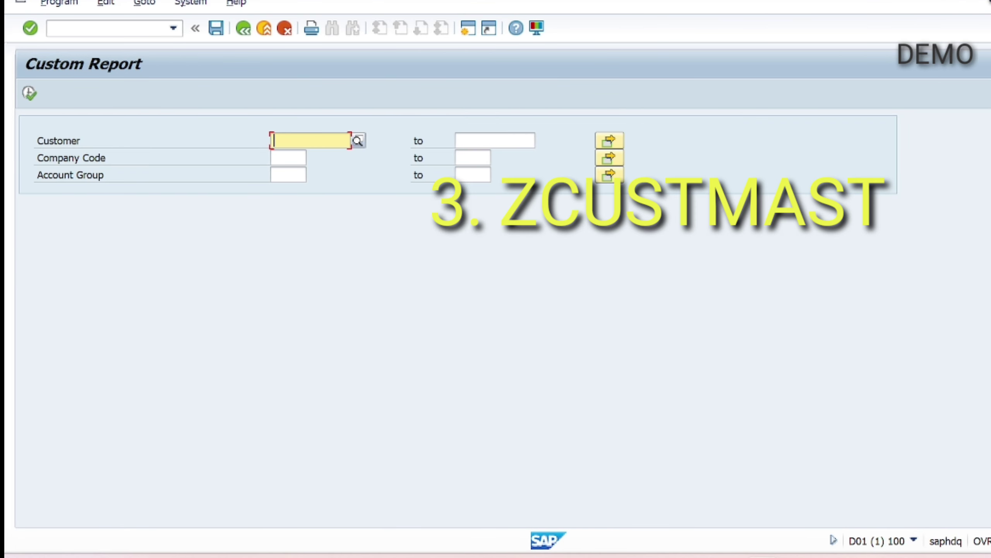
Step: Switch from the custom report directly to the Customer List selection screen with /nvcust
{"action": "left_click", "coordinate": [105, 29]}
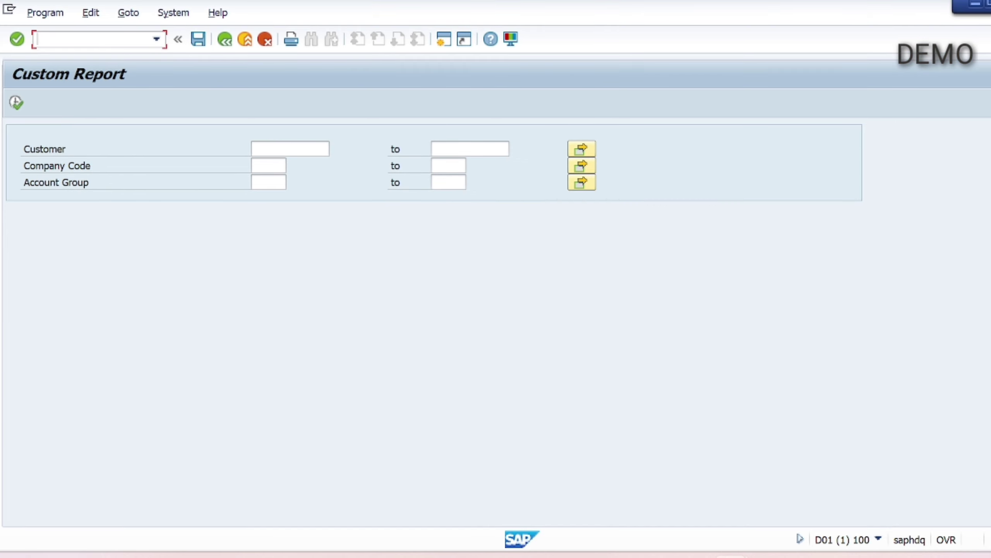
{"action": "type", "text": "/nvcust"}
{"action": "key", "text": "Return"}
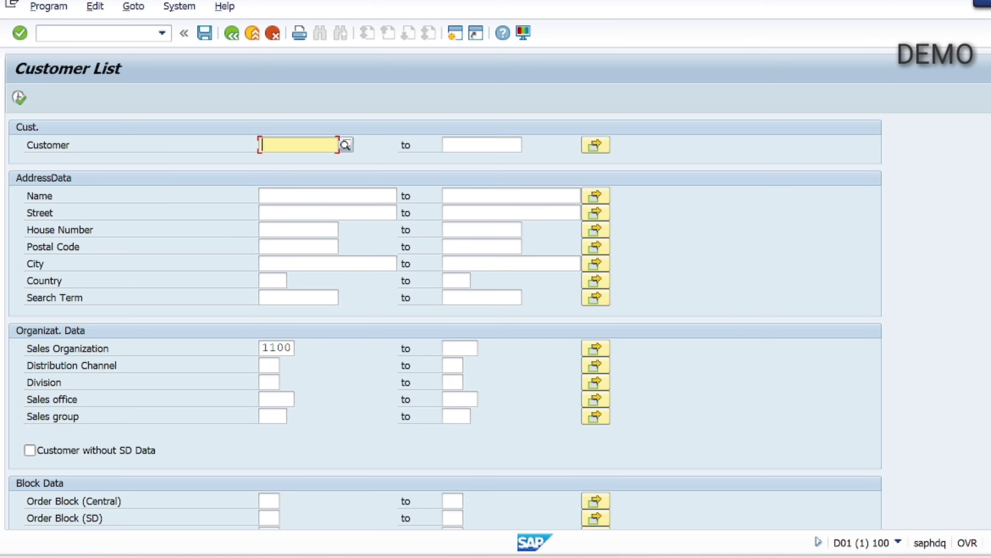